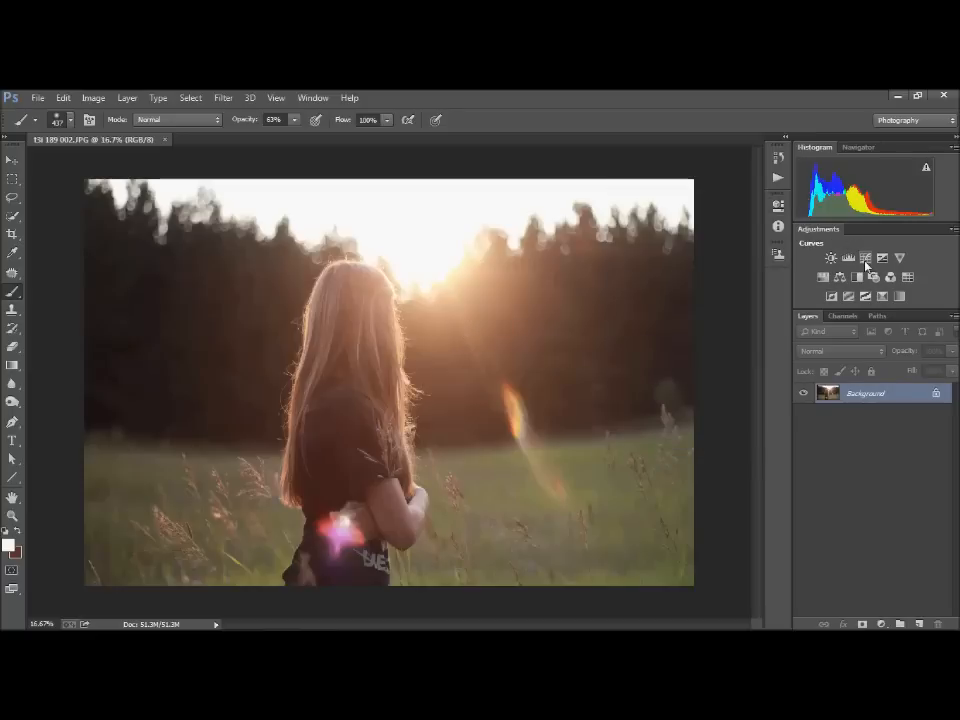
Add a Curves adjustment with points at inputs 127 and 70, slightly darkening the shadows, and merge it into the background layer
click(865, 259)
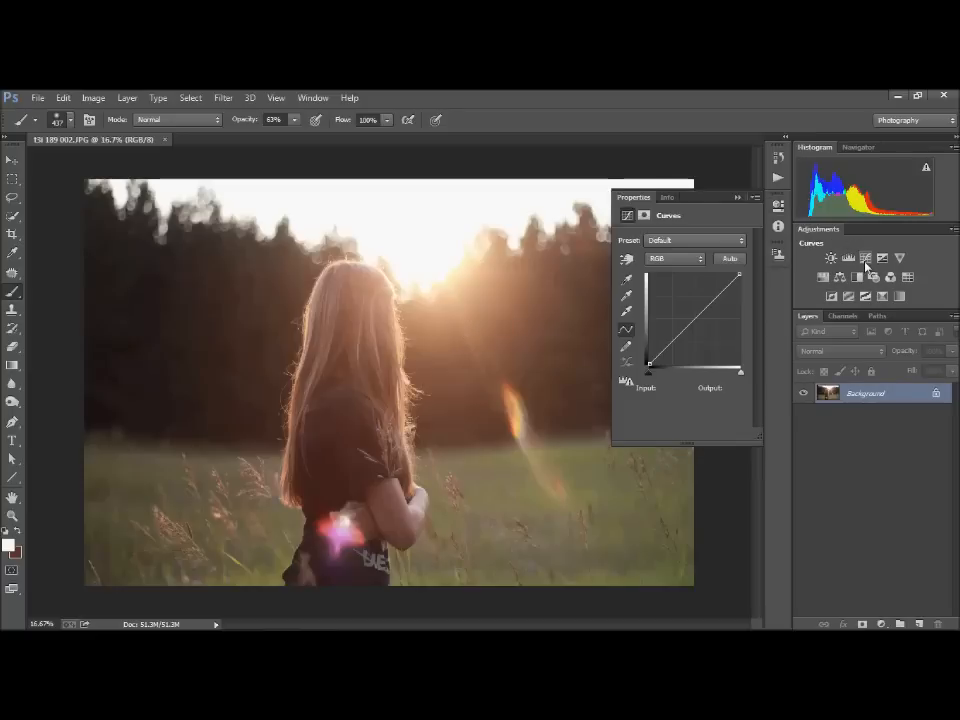
click(694, 317)
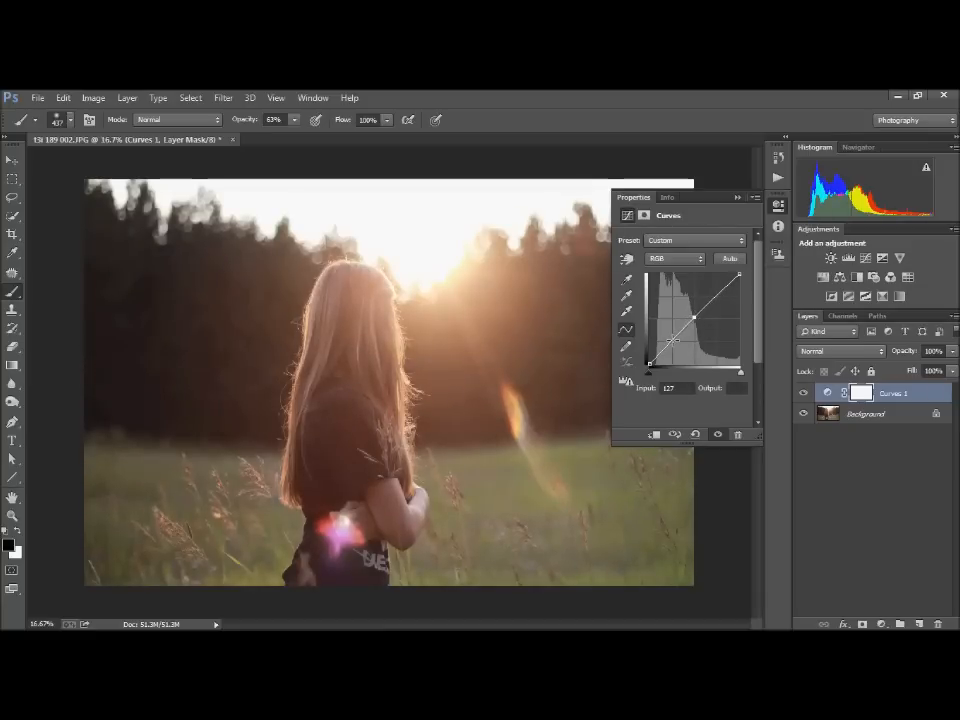
drag(672, 339, 675, 342)
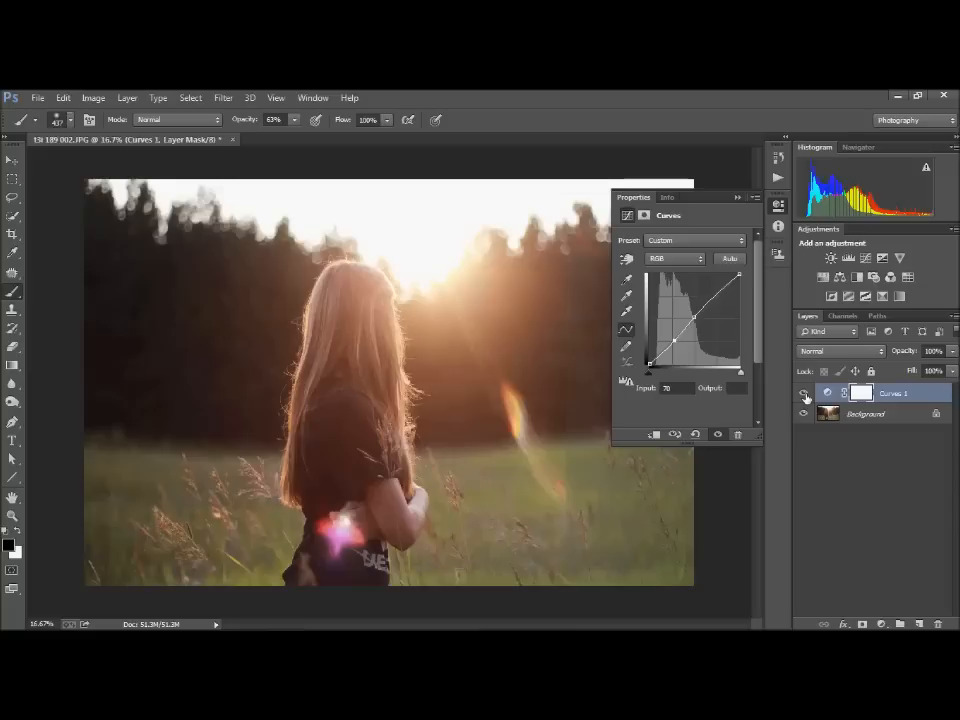
right_click(808, 410)
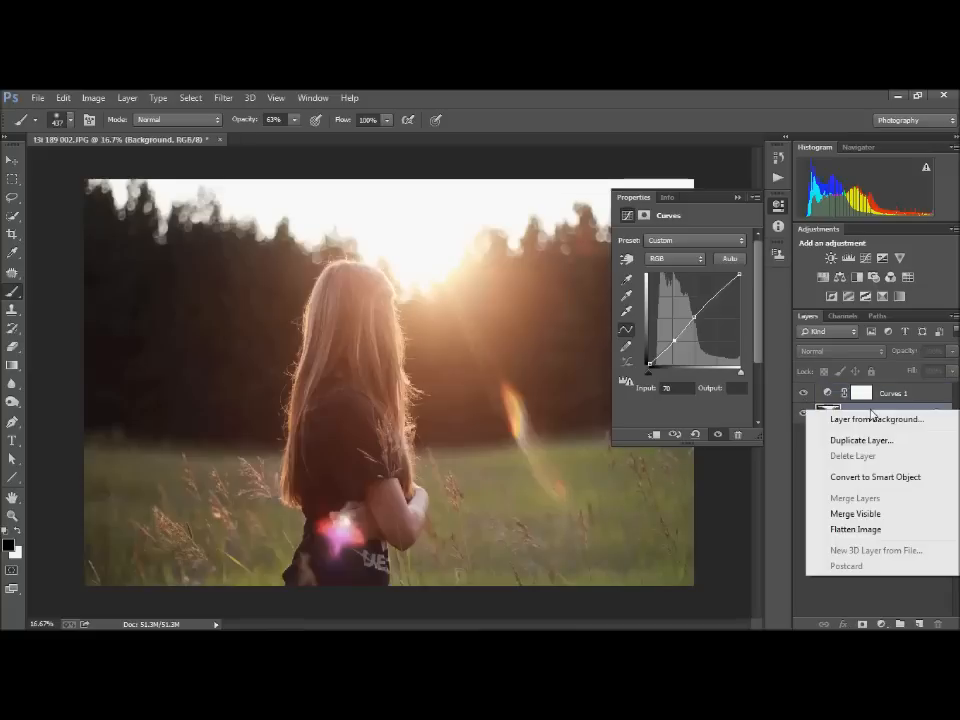
click(852, 515)
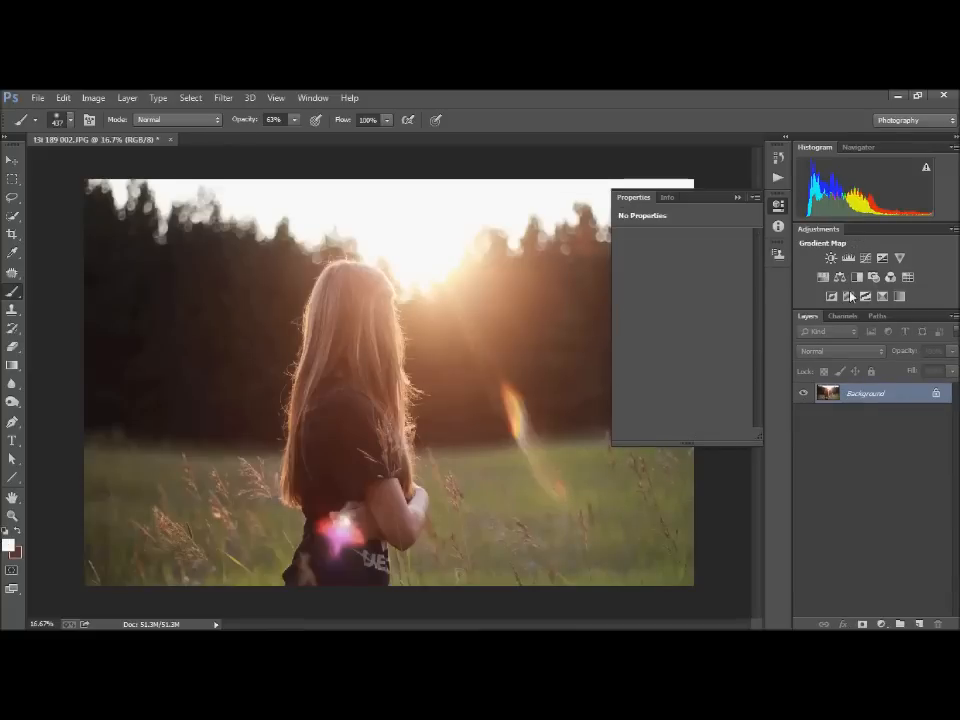
Add a Vibrance adjustment set to +14 and merge it into the background layer
click(900, 258)
drag(684, 257, 690, 257)
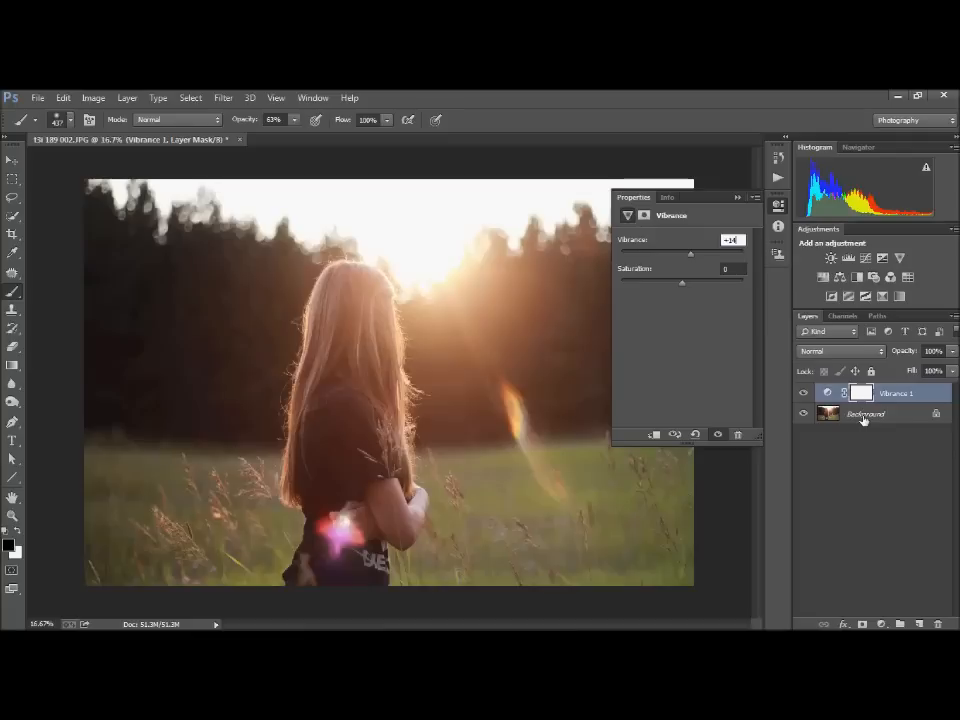
right_click(864, 418)
click(850, 521)
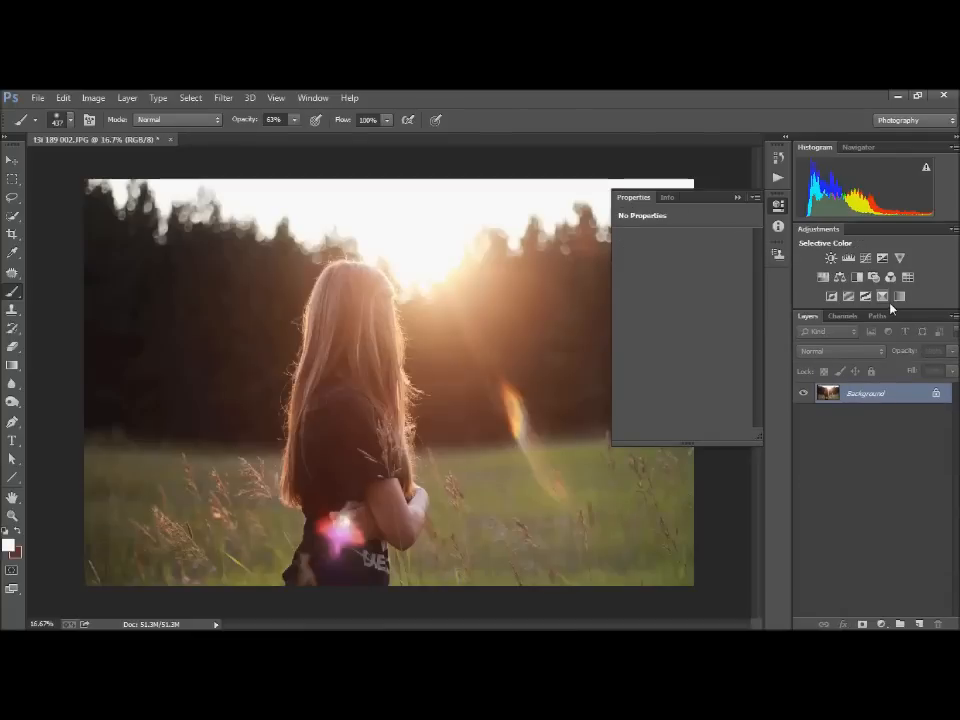
Apply the Auto Tone correction to the photo
click(94, 99)
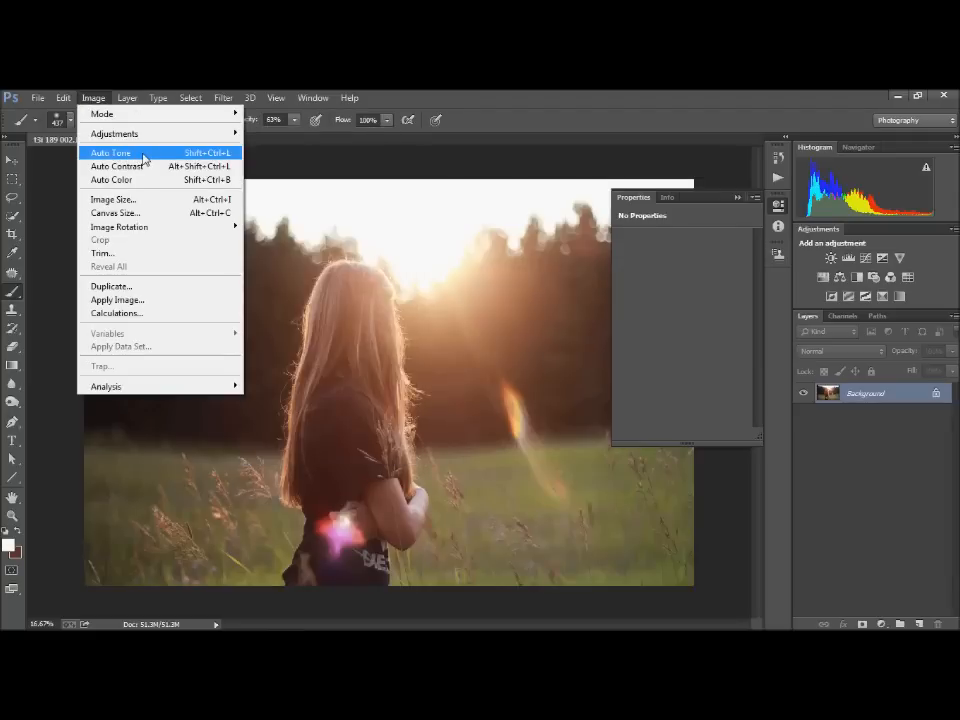
click(143, 157)
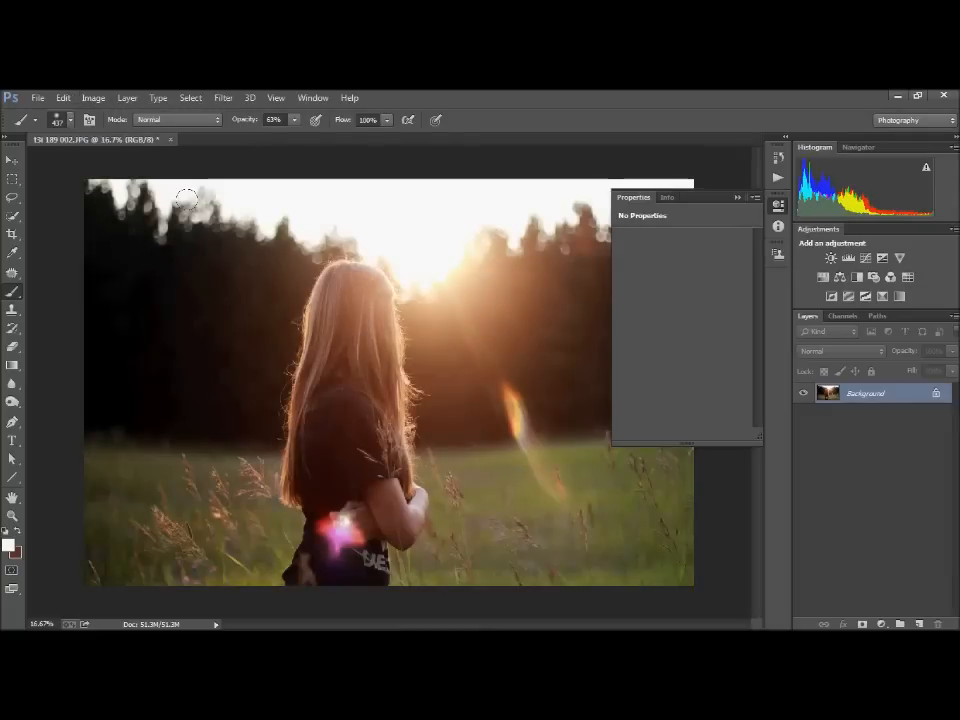
click(66, 98)
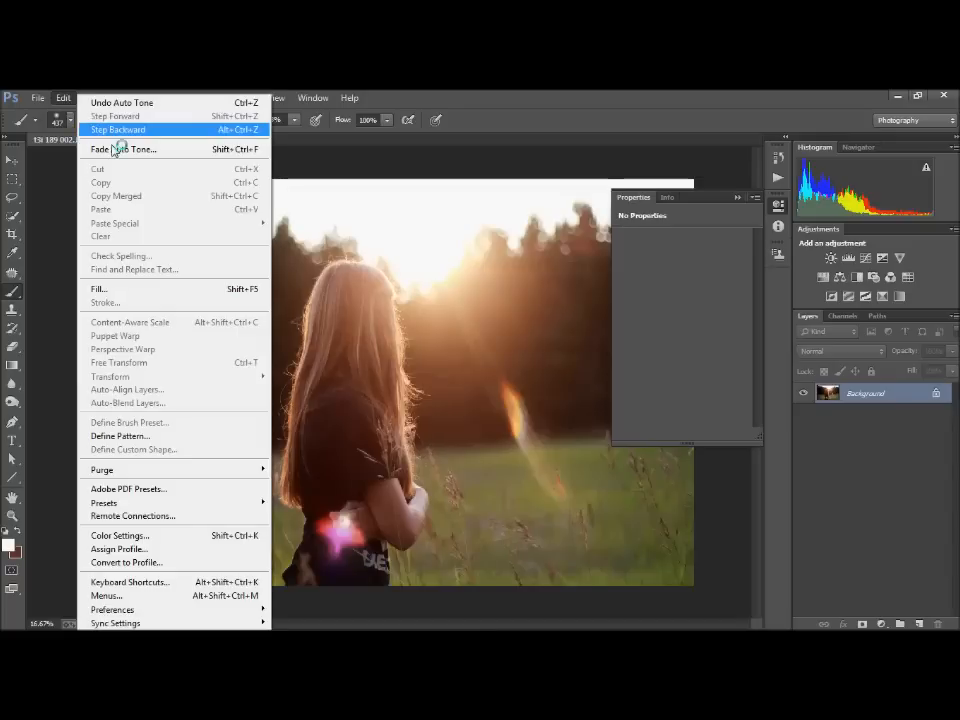
click(176, 150)
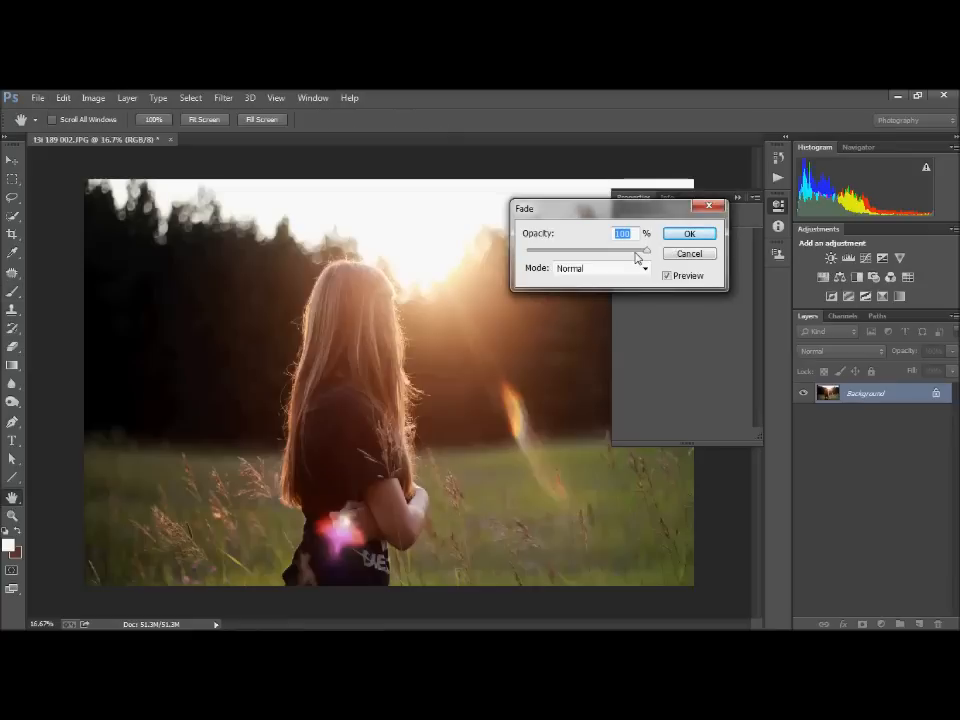
drag(640, 251, 549, 253)
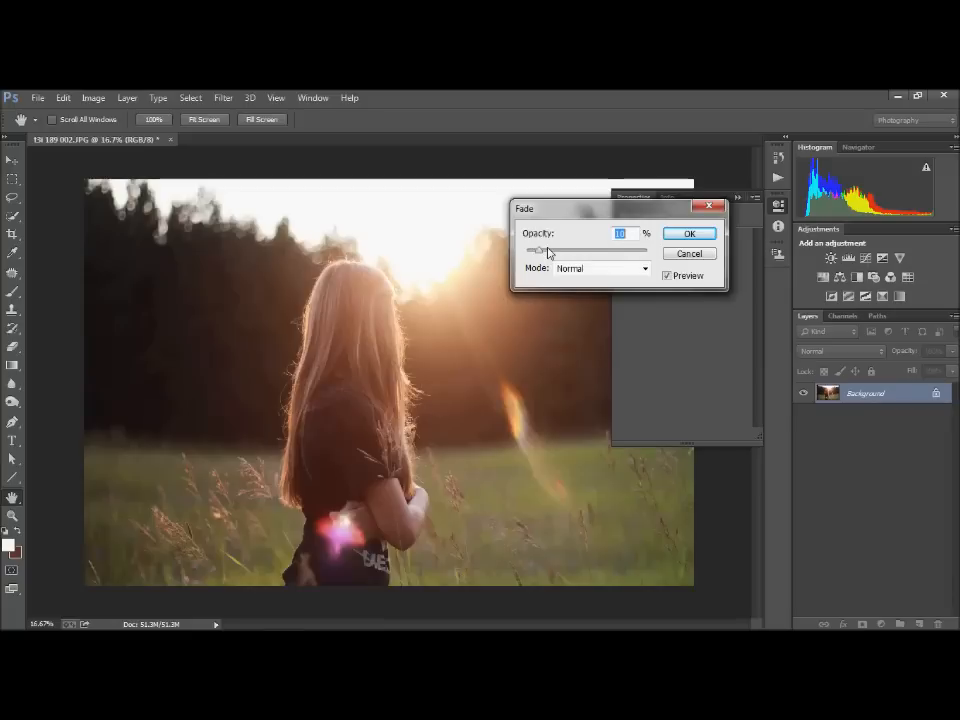
drag(543, 253, 681, 264)
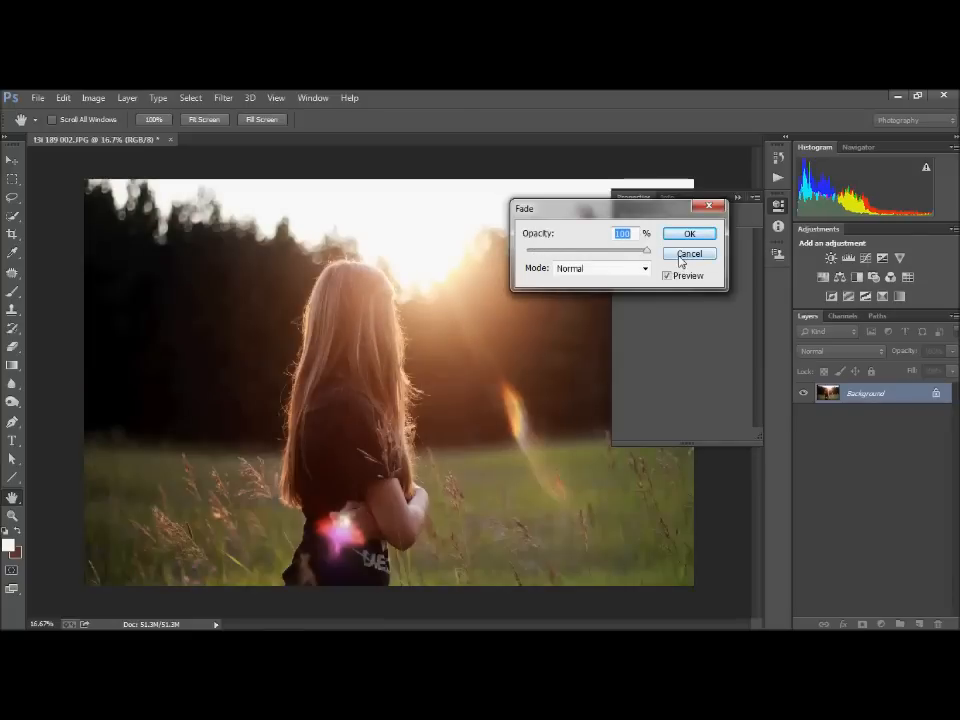
click(682, 259)
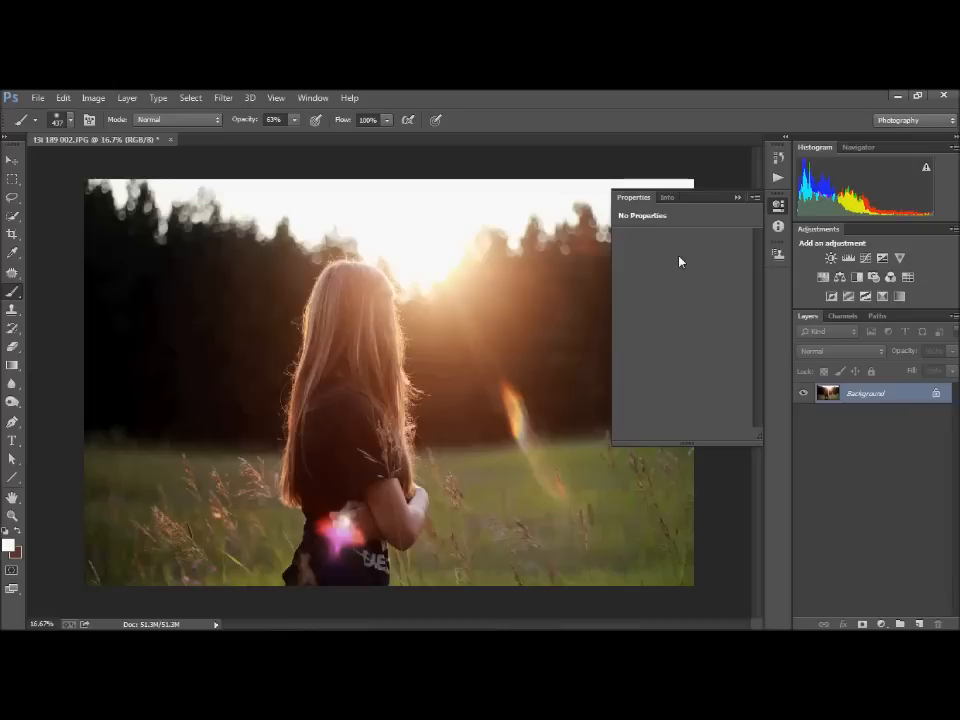
Add a Selective Color adjustment with the Reds set to Yellow +10% and Cyan +13%
click(883, 297)
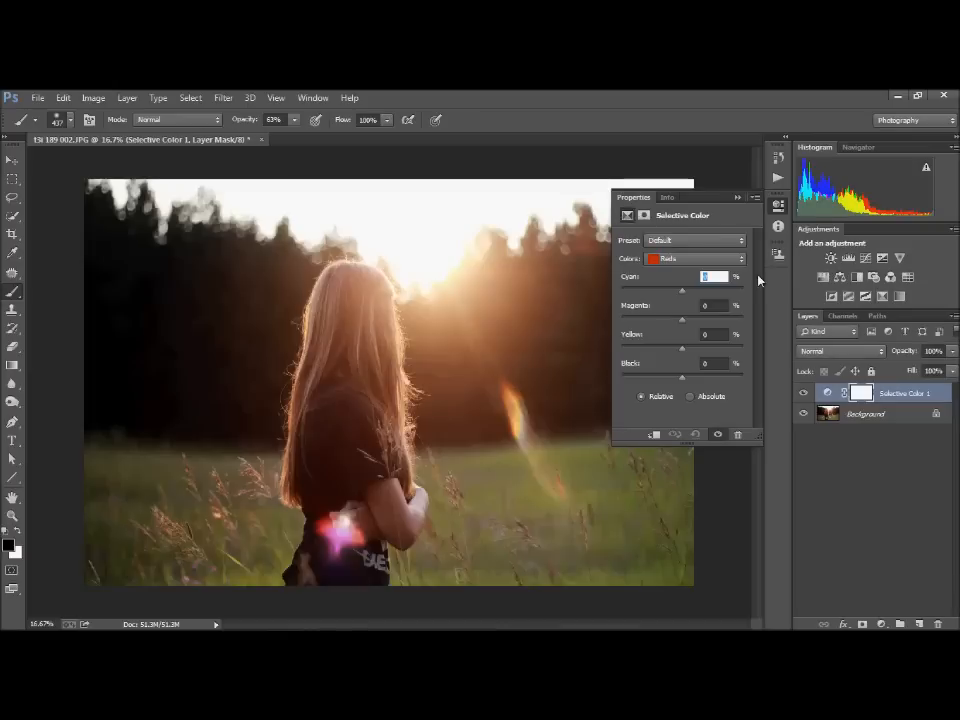
click(677, 261)
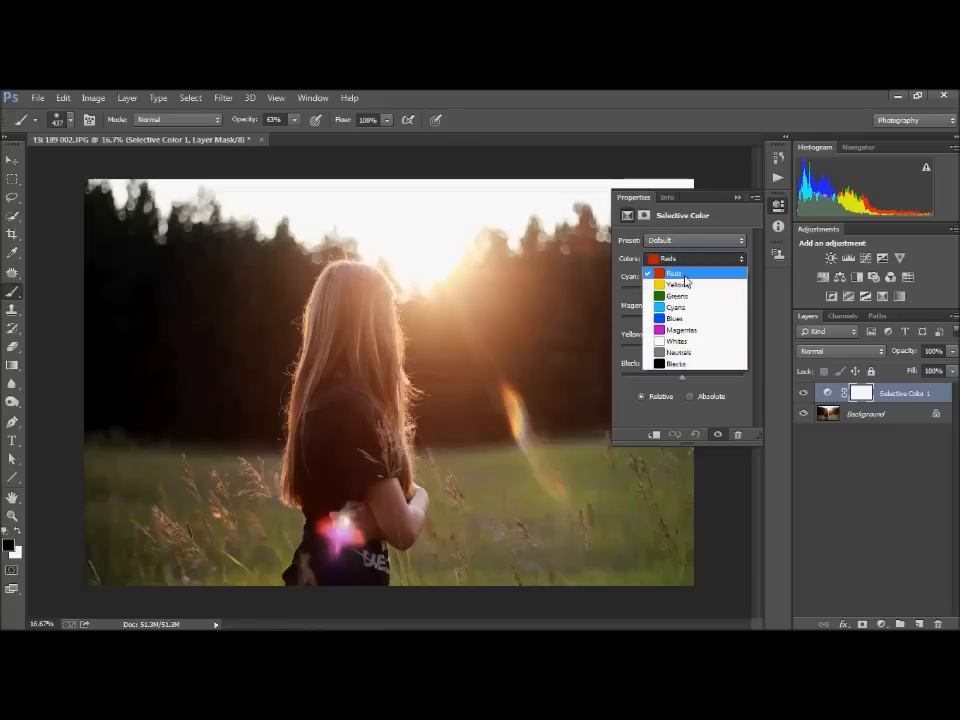
click(685, 278)
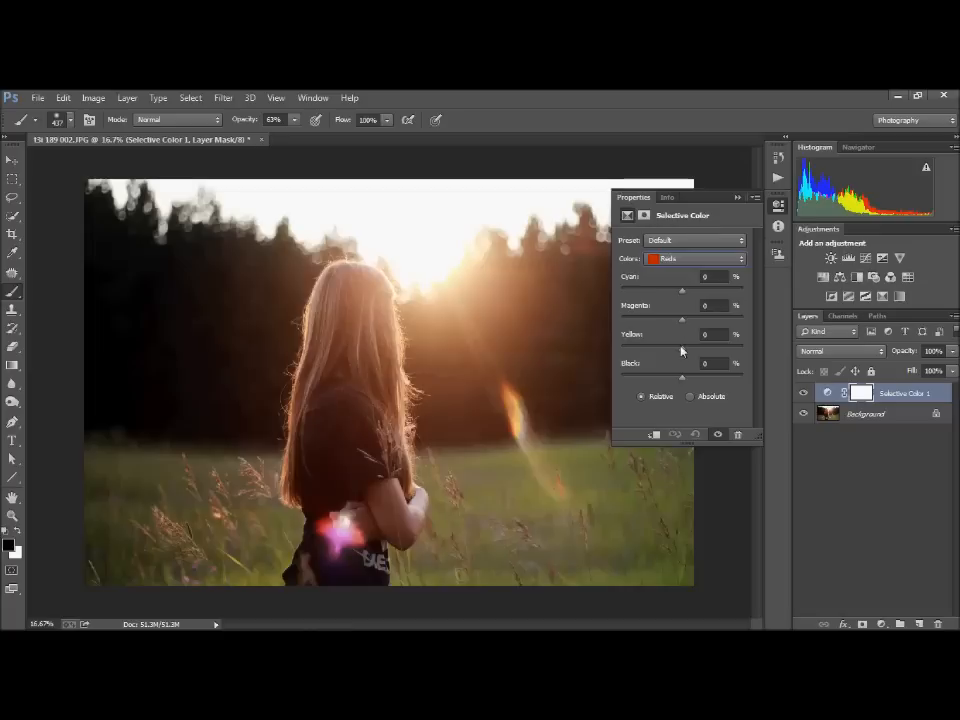
drag(682, 353, 694, 351)
drag(684, 293, 689, 297)
Compare the photo with and without the Selective Color layer, and merge that layer into the background
click(804, 394)
click(806, 398)
click(806, 398)
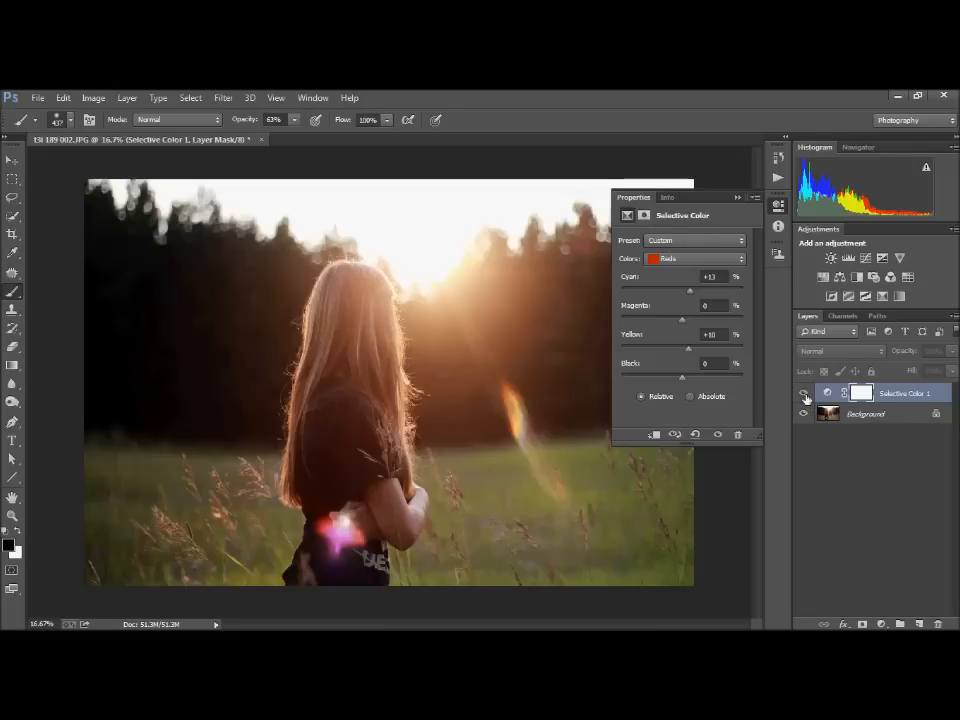
click(806, 398)
click(806, 398)
click(806, 398)
click(876, 418)
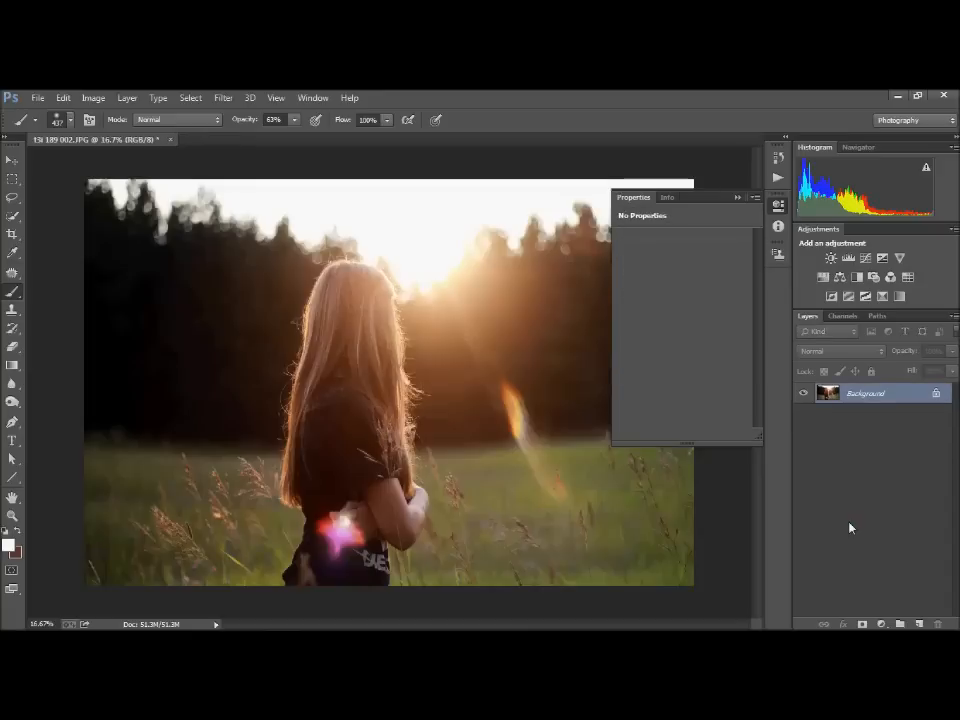
Apply the Auto Color correction to the photo and fade it to 19% opacity in Normal mode
click(93, 97)
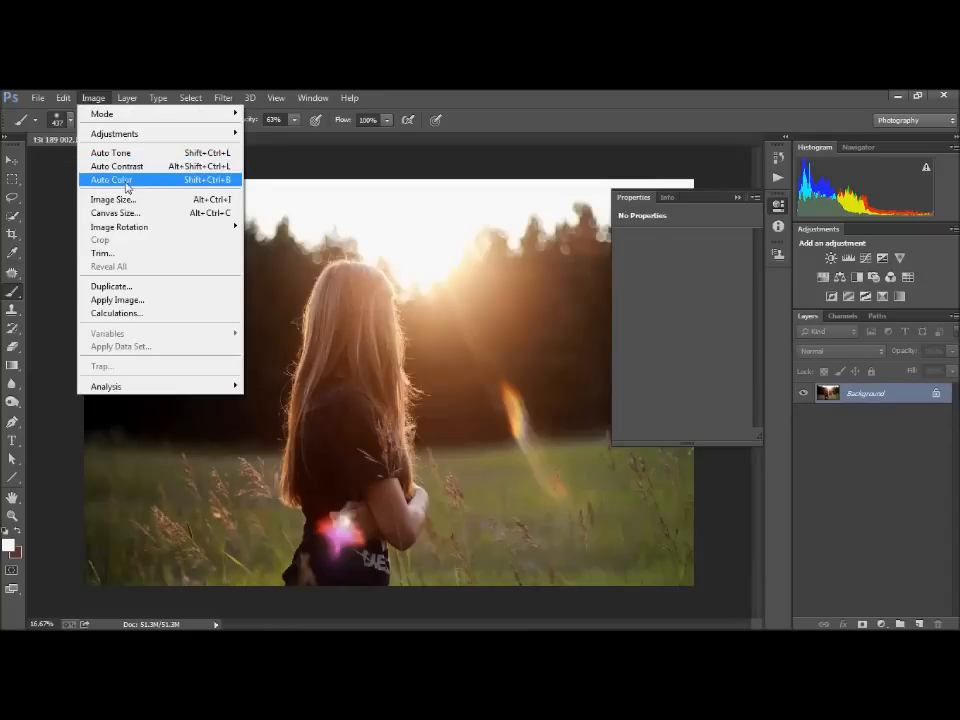
click(125, 181)
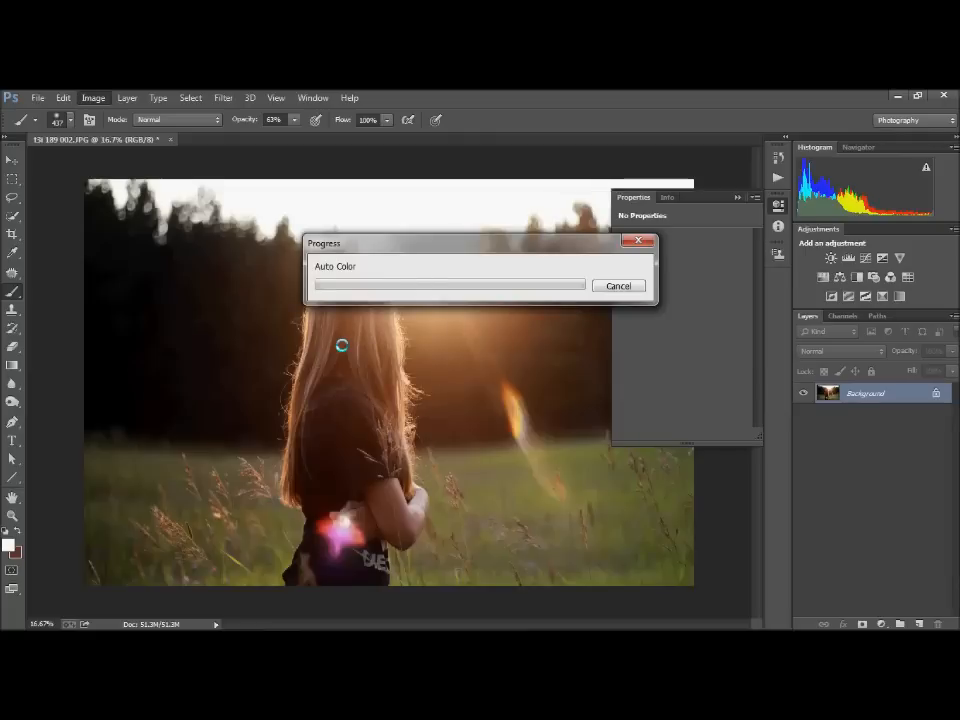
click(63, 97)
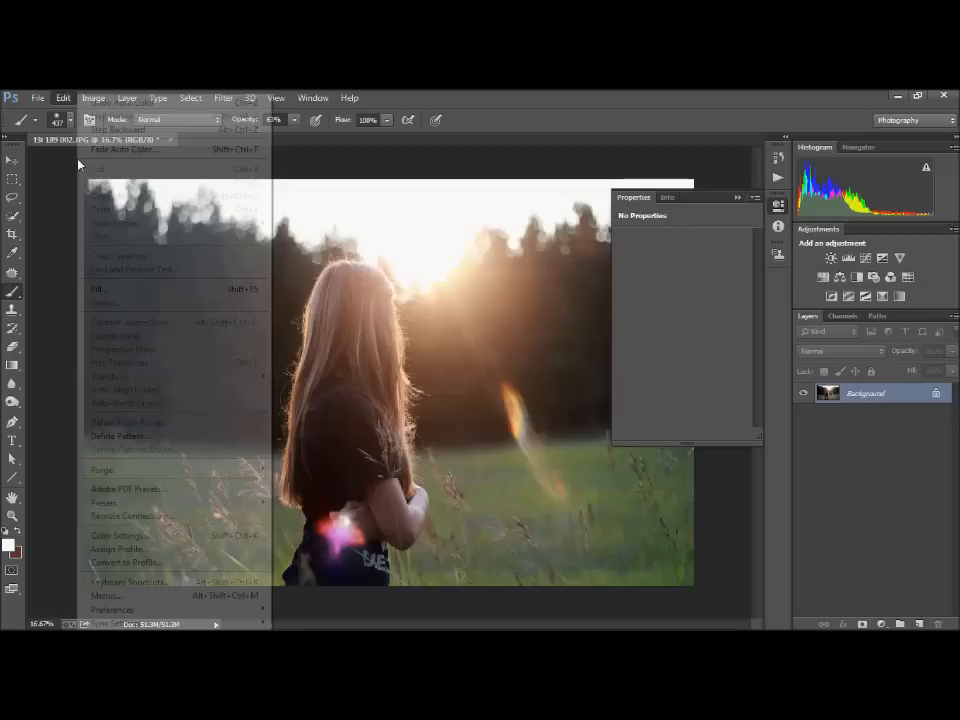
click(126, 153)
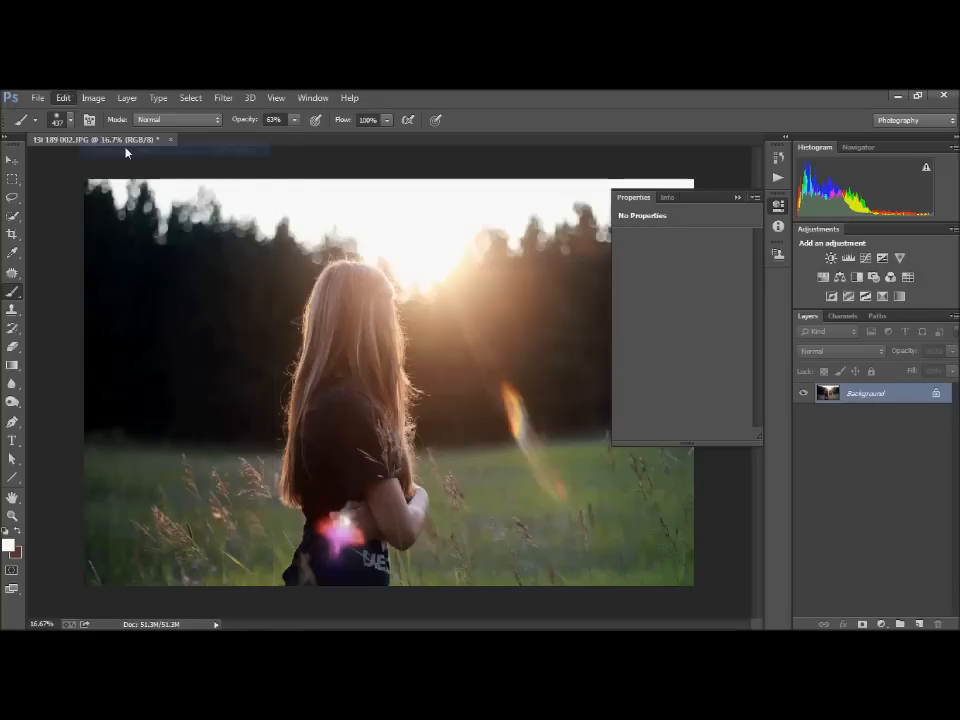
drag(586, 250, 551, 254)
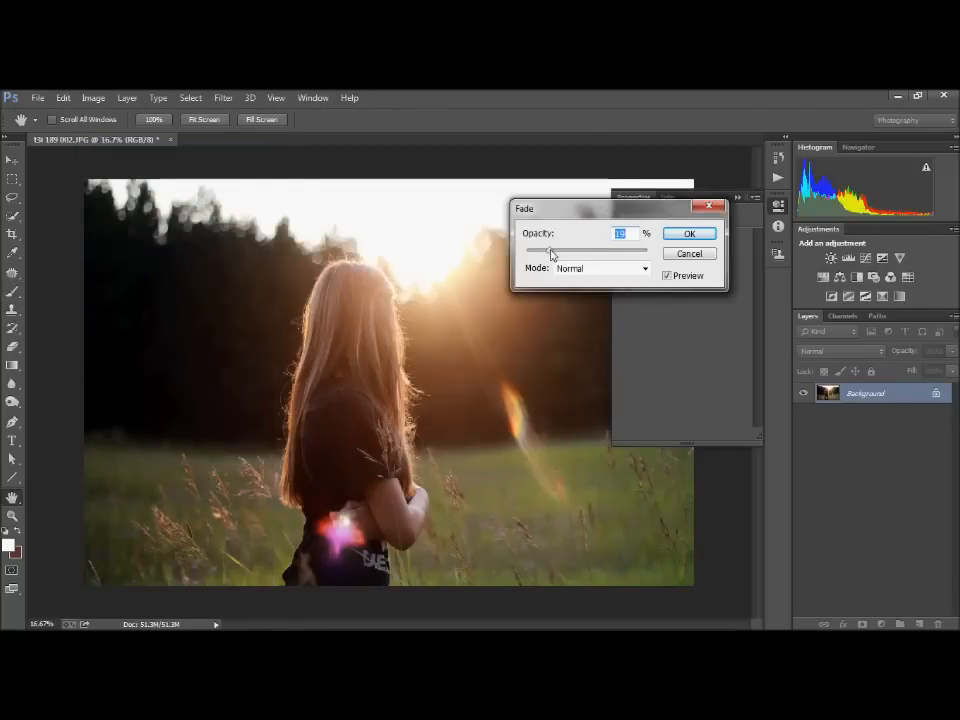
click(688, 234)
key(b)
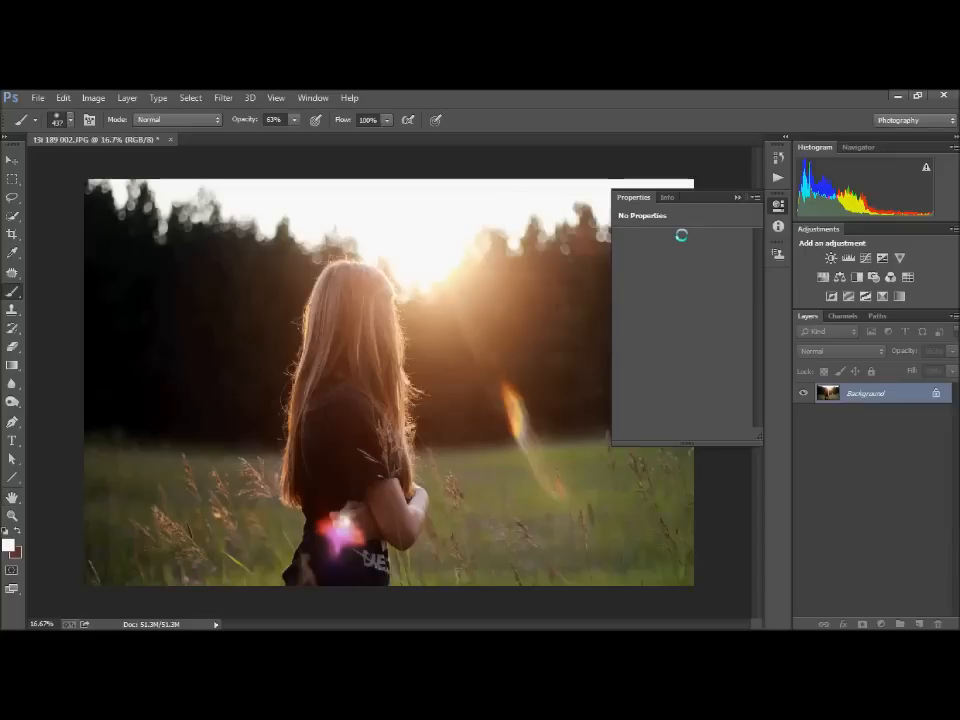
Add a Curves adjustment with points at inputs 78 and 126 for a slight tonal change, and merge it into the background
click(862, 261)
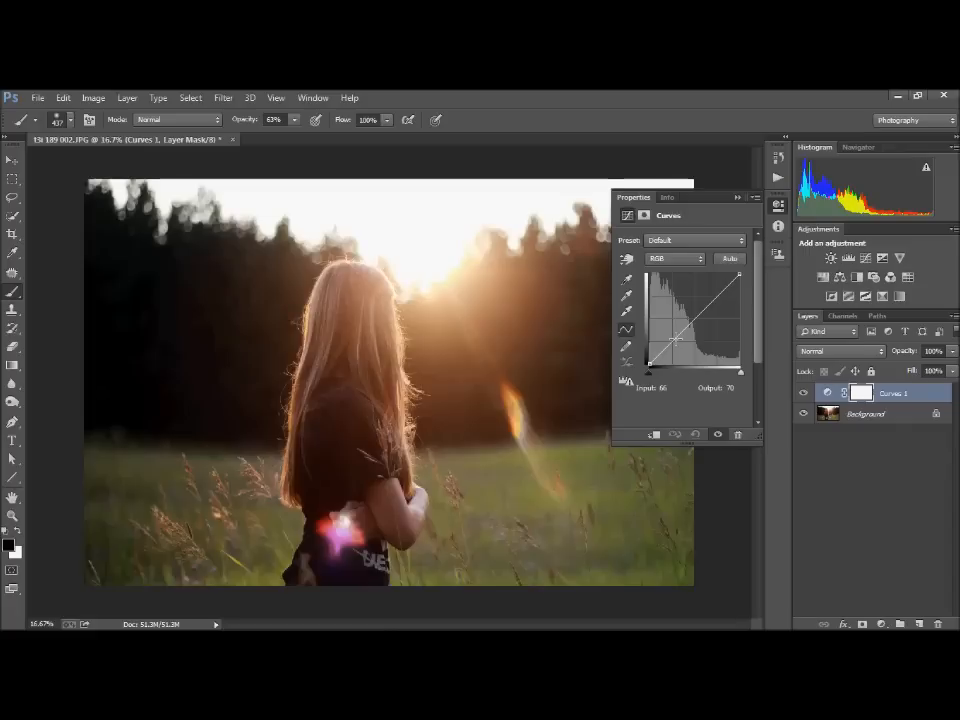
click(676, 339)
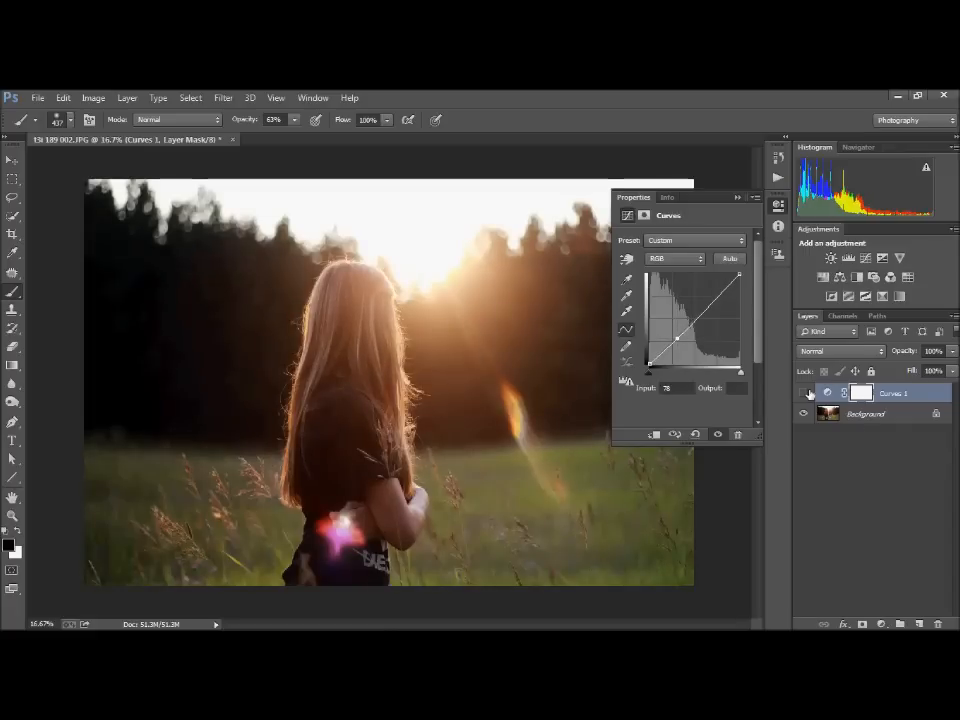
click(807, 393)
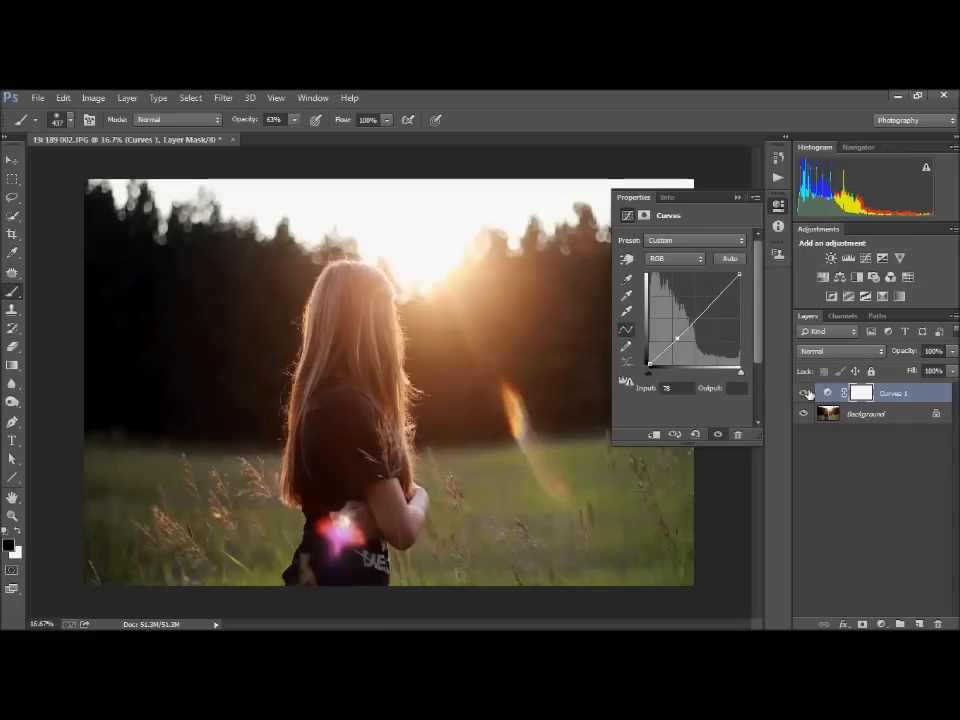
click(694, 321)
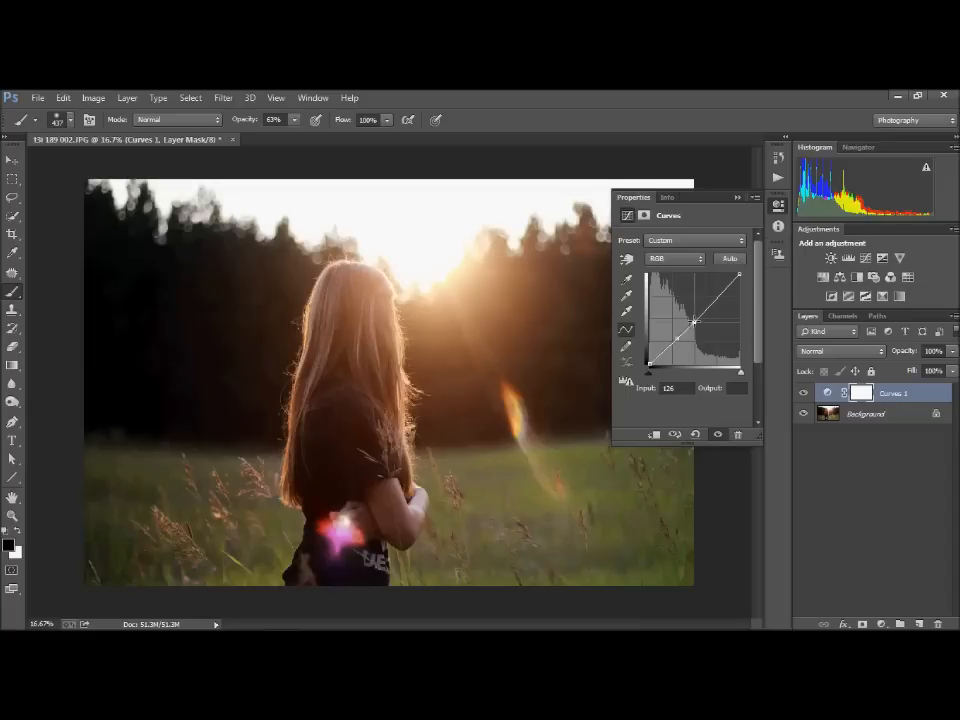
right_click(866, 414)
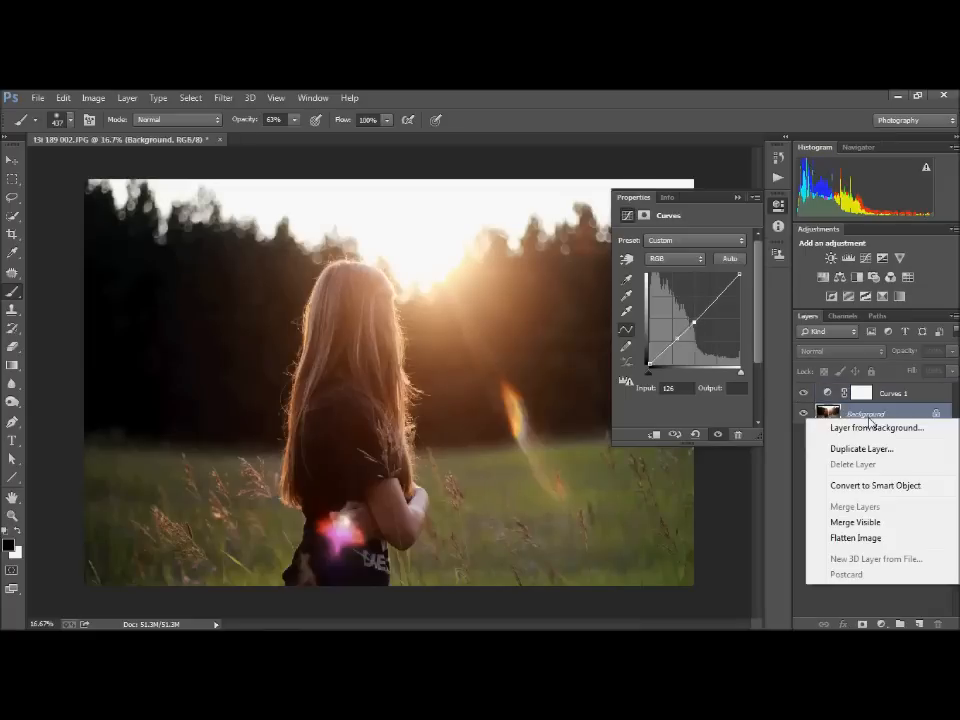
click(874, 272)
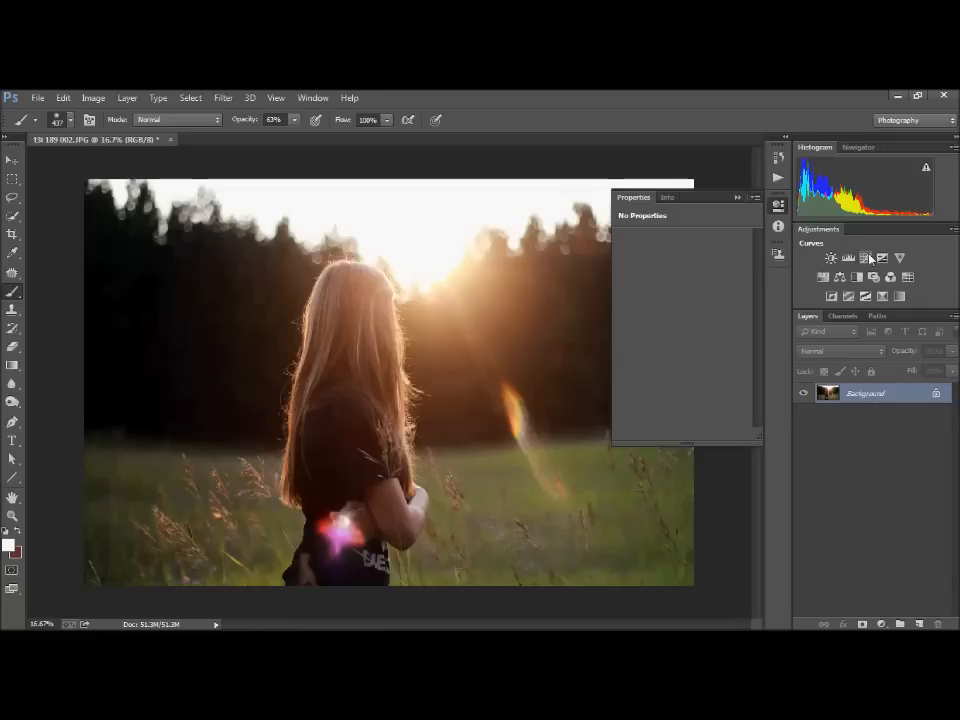
Add a Curves layer strongly darkened by a point at input 122, and give it a vector mask and an inverted black layer mask
click(868, 258)
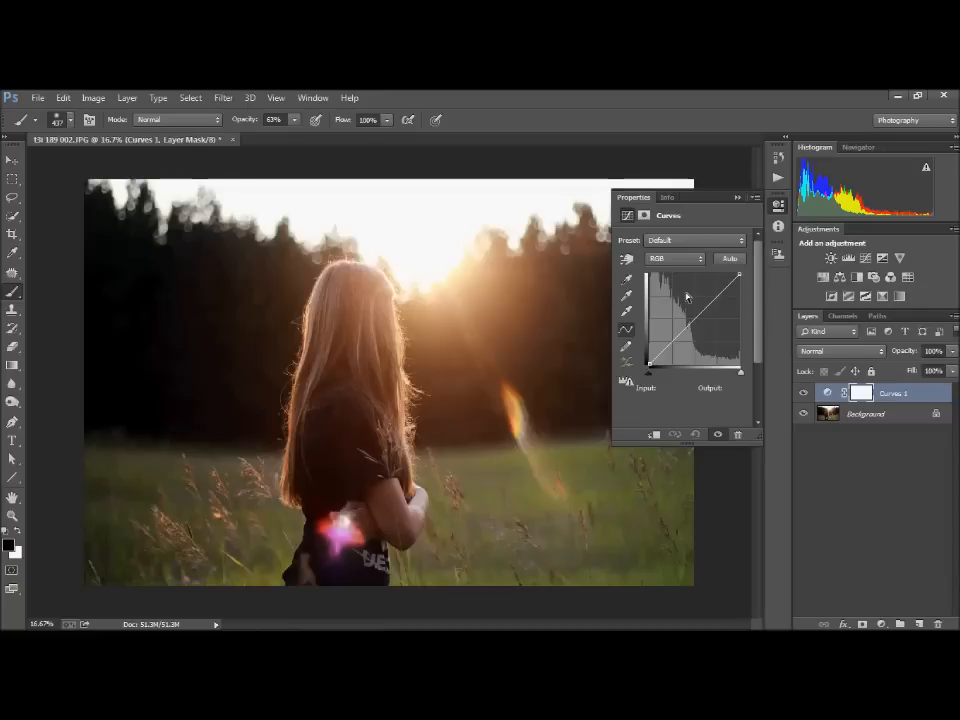
drag(677, 335, 693, 339)
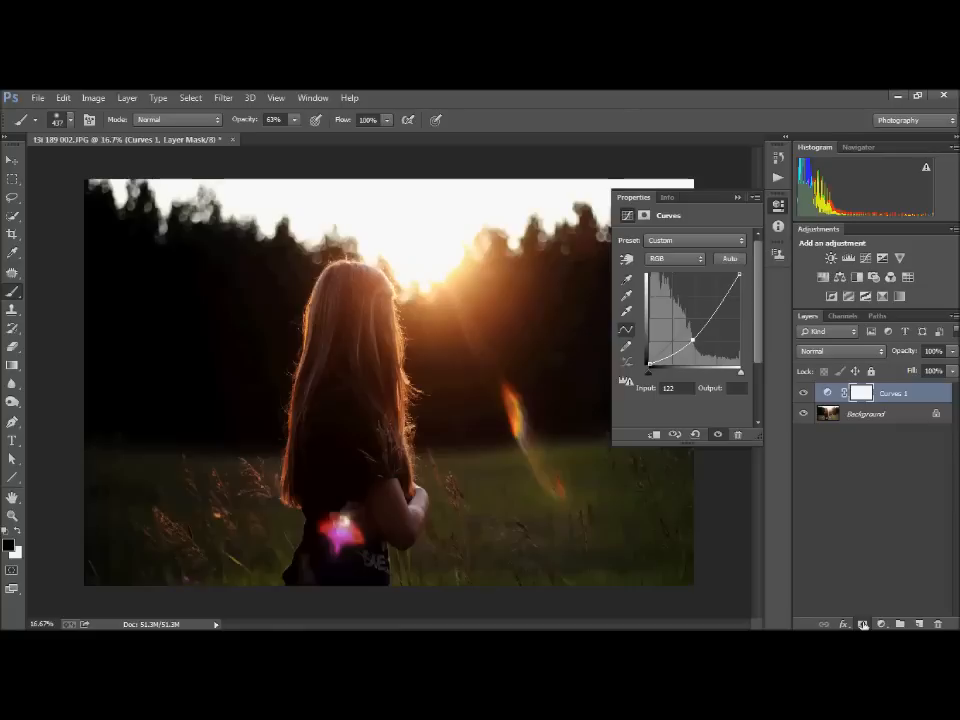
click(862, 624)
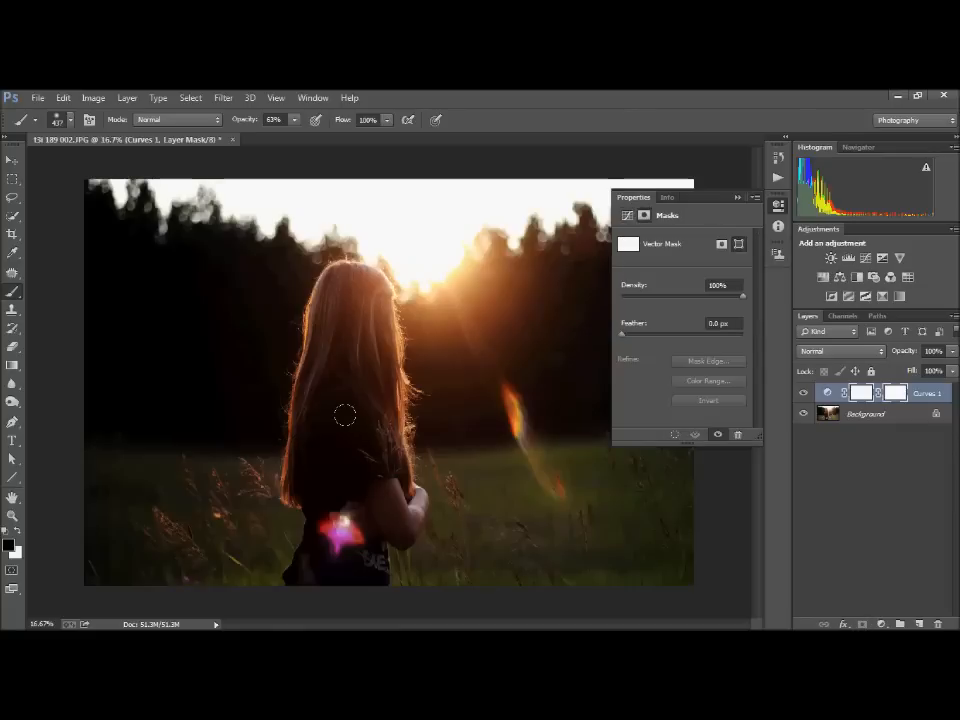
key(ctrl+i)
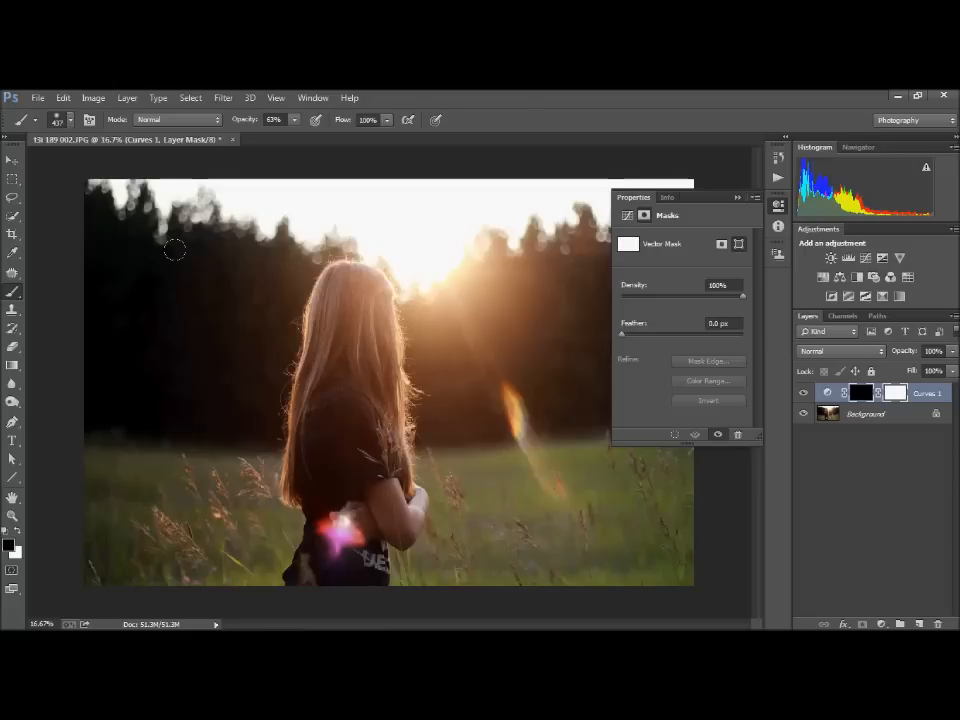
Paint white over both outer sides of the Curves layer mask with a soft 507 px brush at 18% opacity, leaving the middle black
click(16, 533)
click(16, 533)
click(296, 120)
mouse_move(300, 122)
mouse_down()
mouse_move(257, 133)
mouse_move(265, 139)
mouse_up()
click(70, 120)
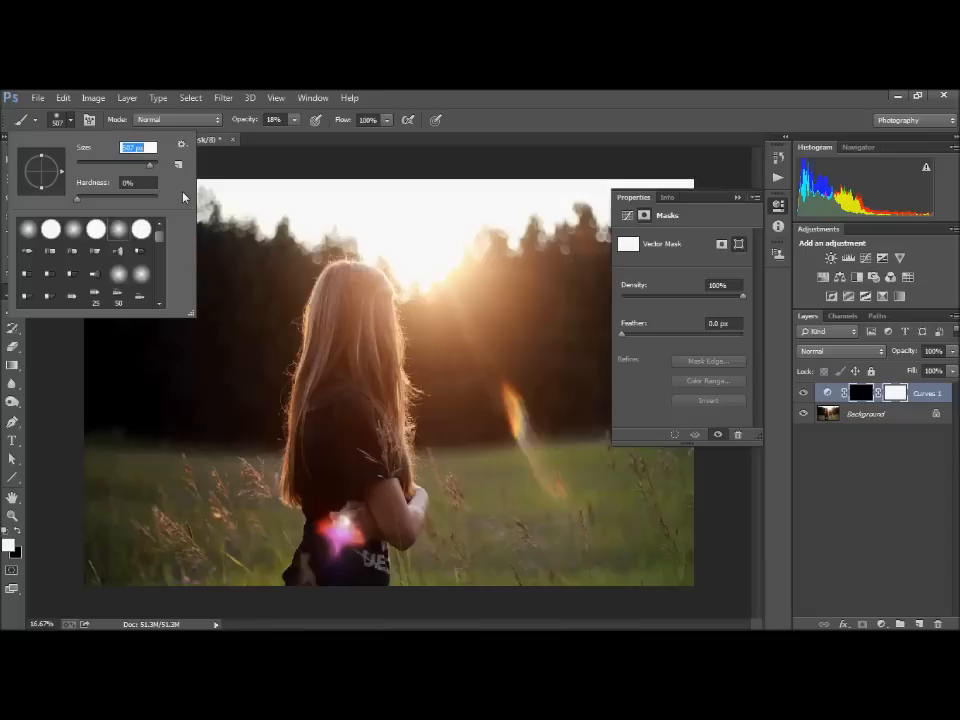
click(233, 182)
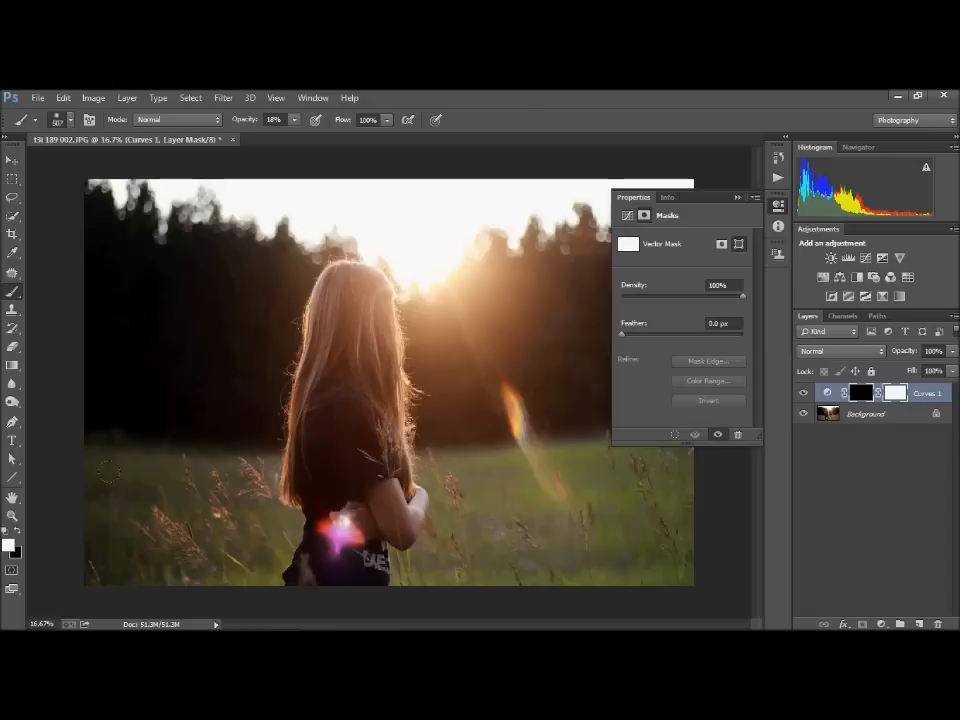
drag(108, 472, 84, 357)
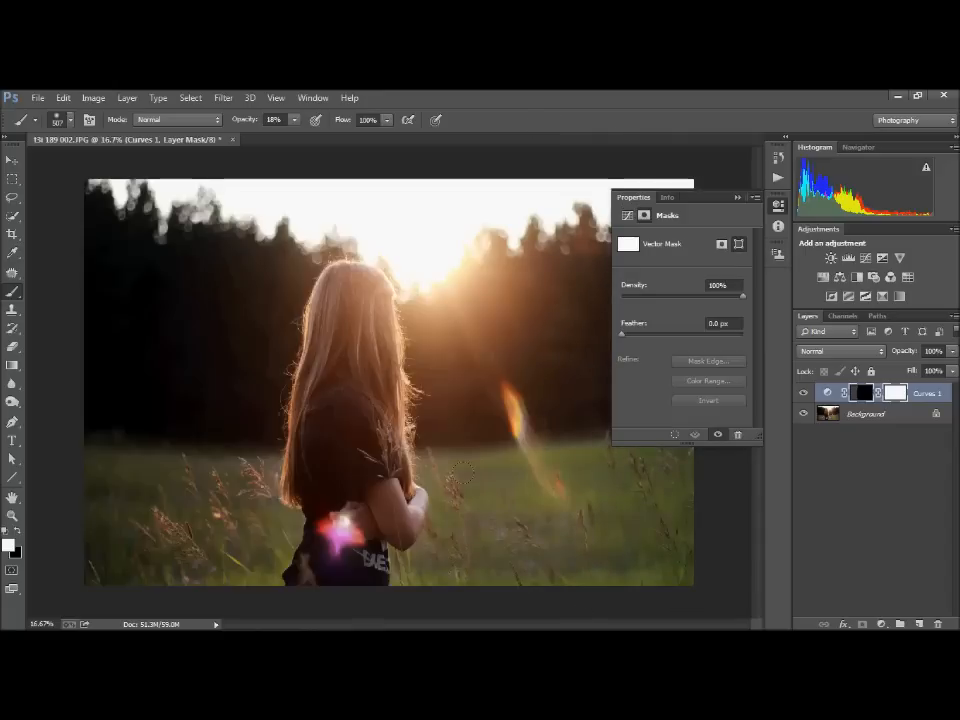
drag(424, 210, 435, 204)
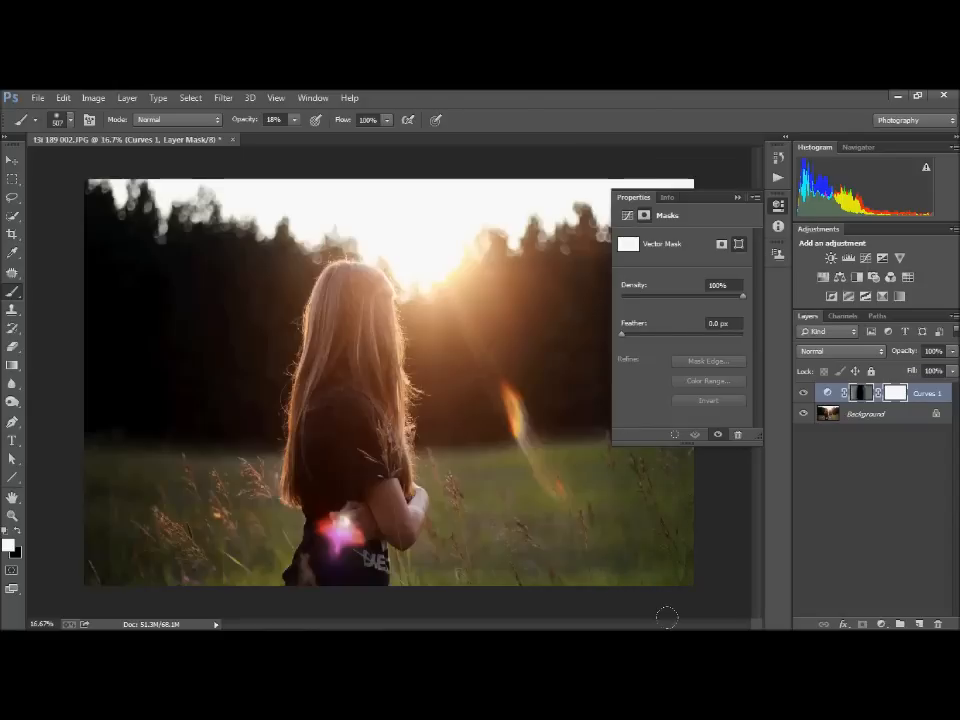
Compare the photo with and without the masked Curves darkening, and merge all visible layers into the background
click(805, 394)
click(805, 394)
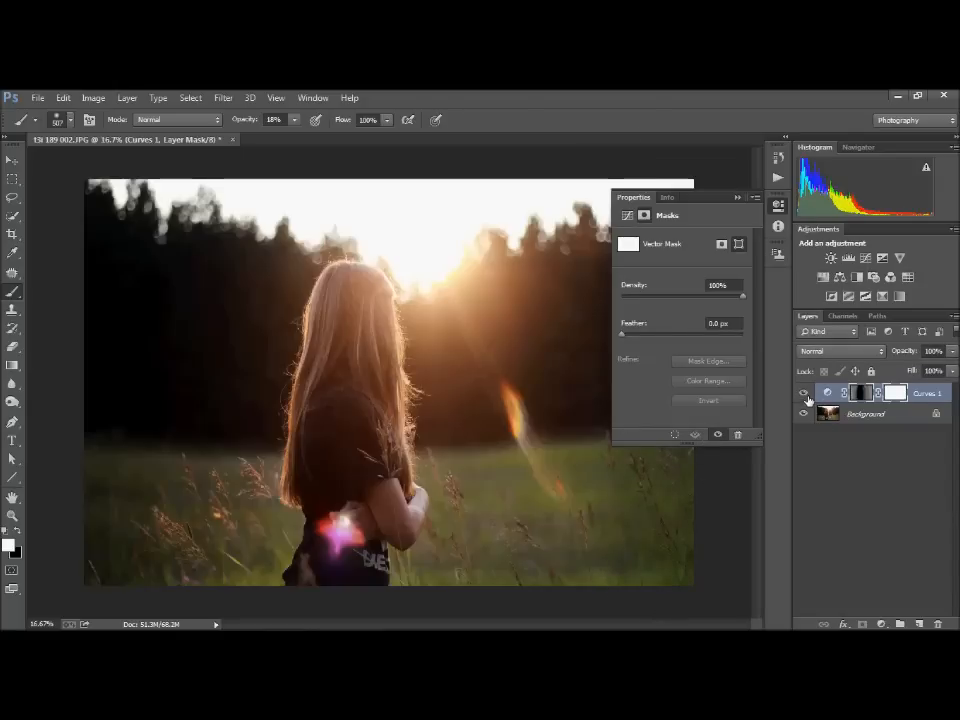
click(806, 395)
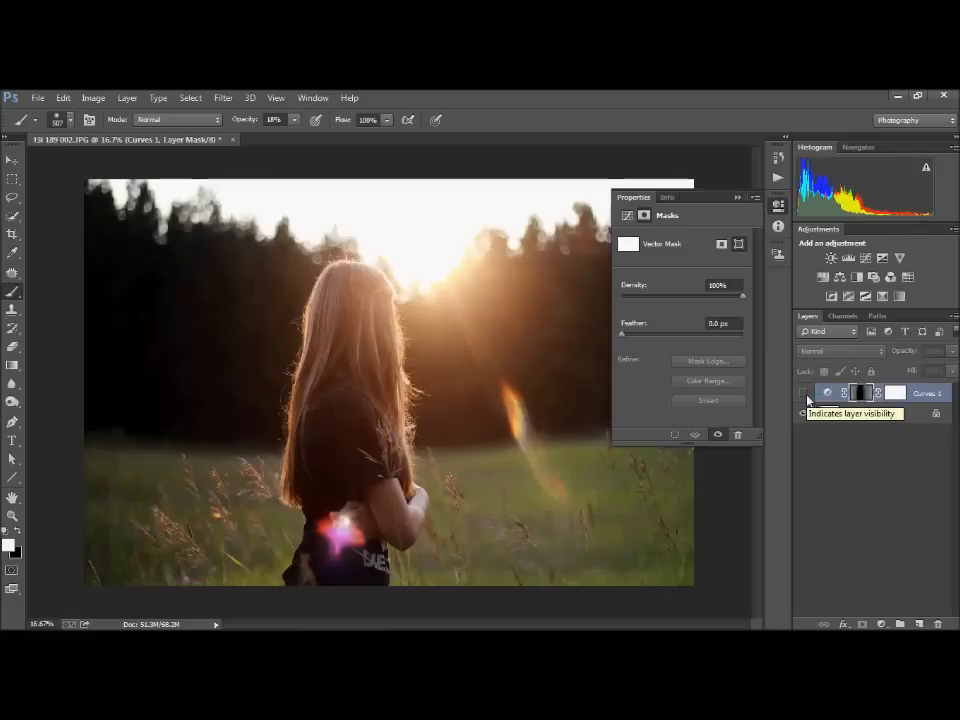
click(805, 395)
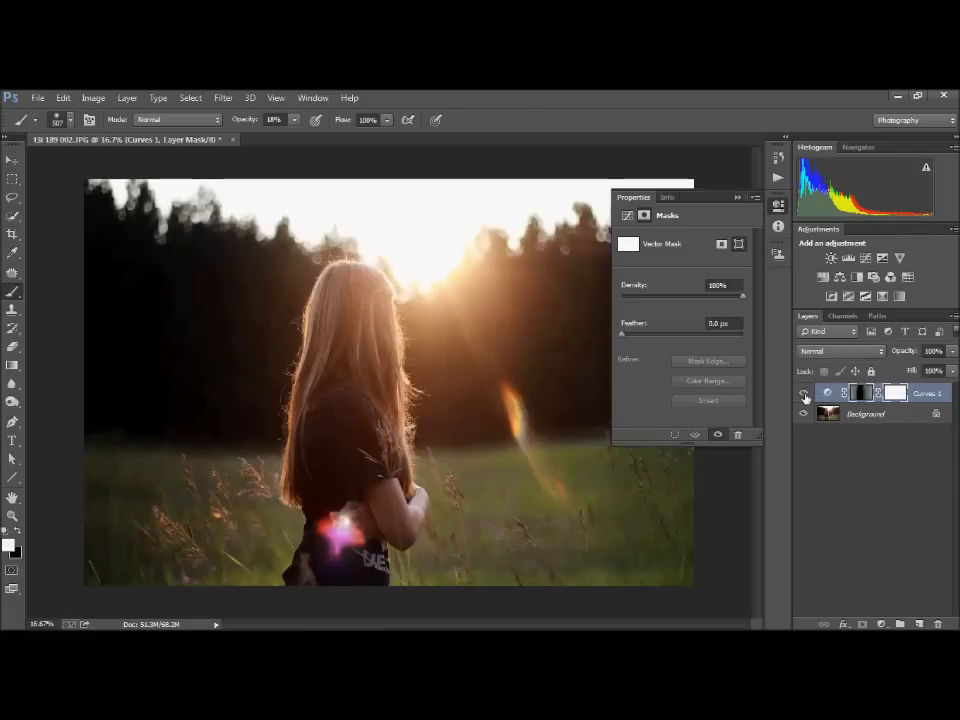
right_click(846, 416)
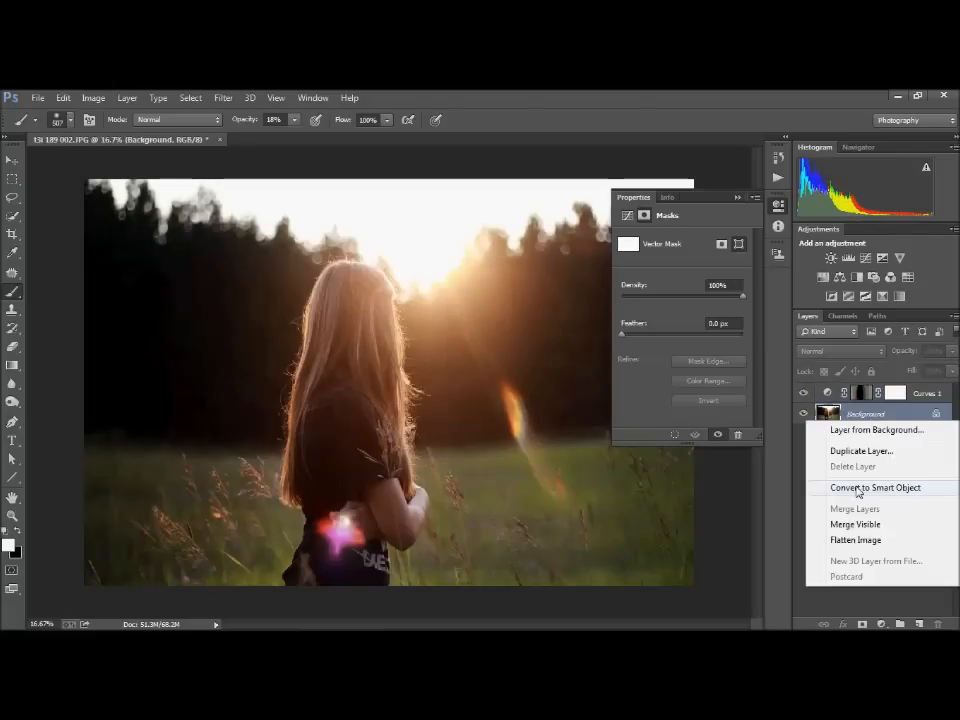
click(853, 524)
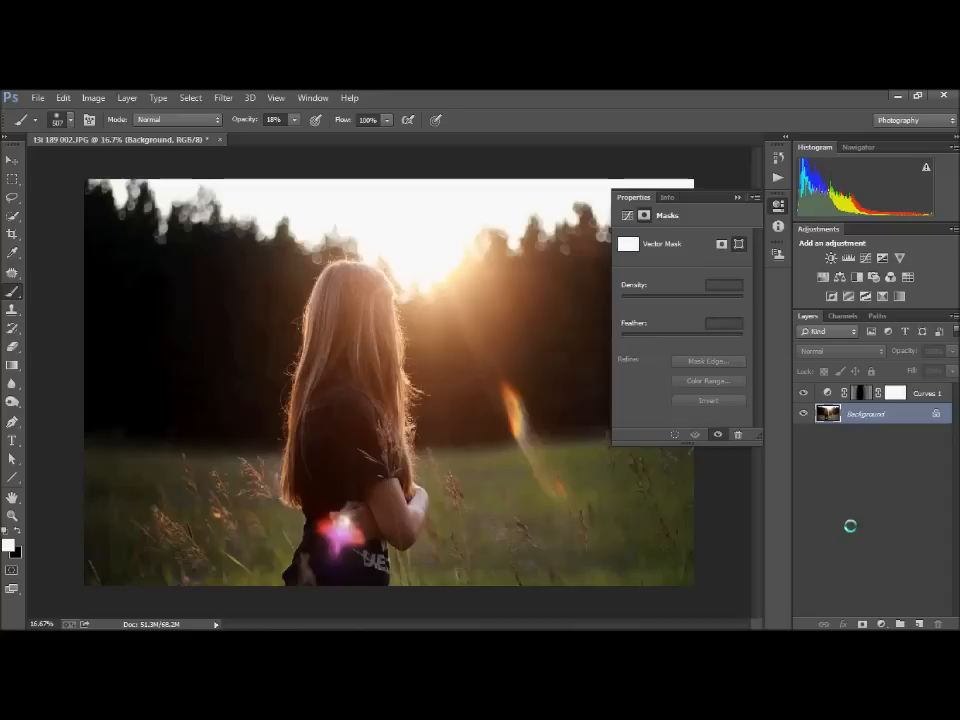
Run the Joyful action from the Lieveheersbeestje action set on the merged photo
click(739, 198)
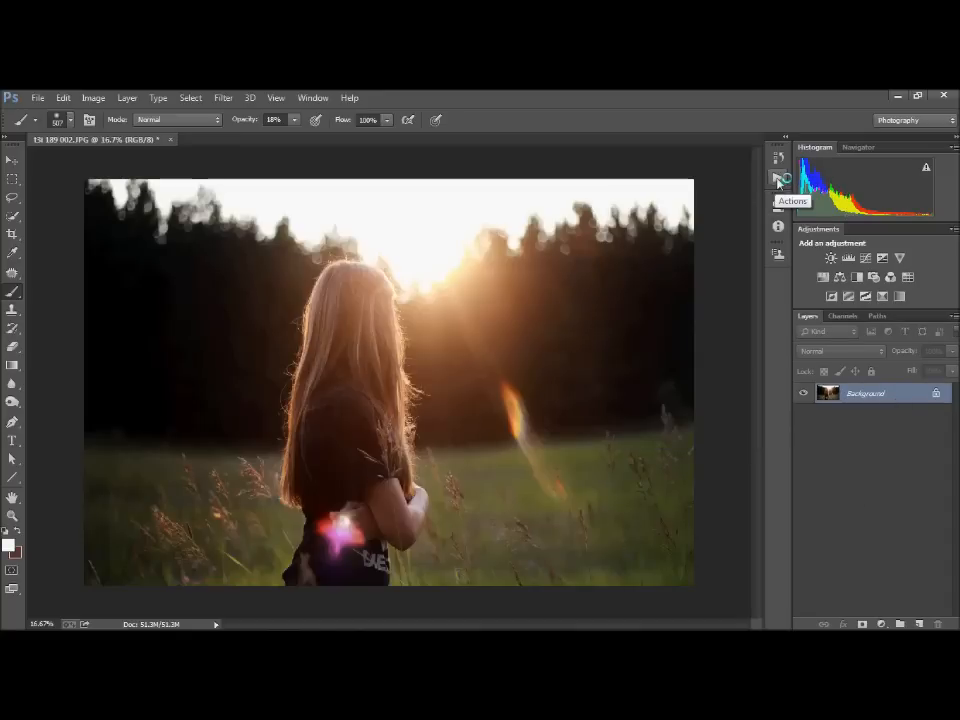
click(779, 181)
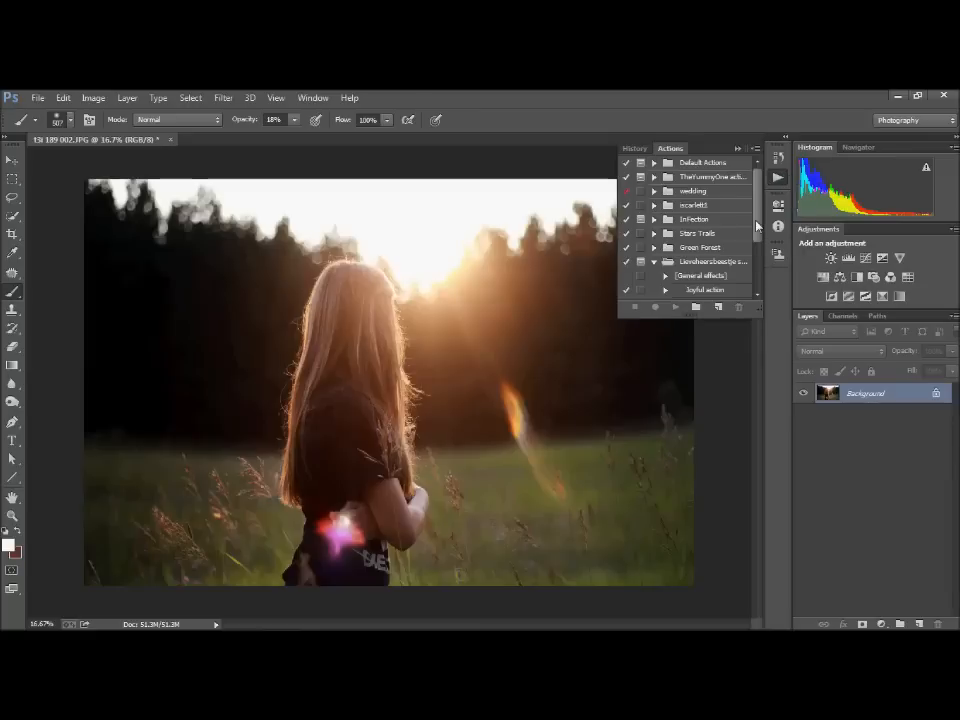
scroll(705, 246, down, 3)
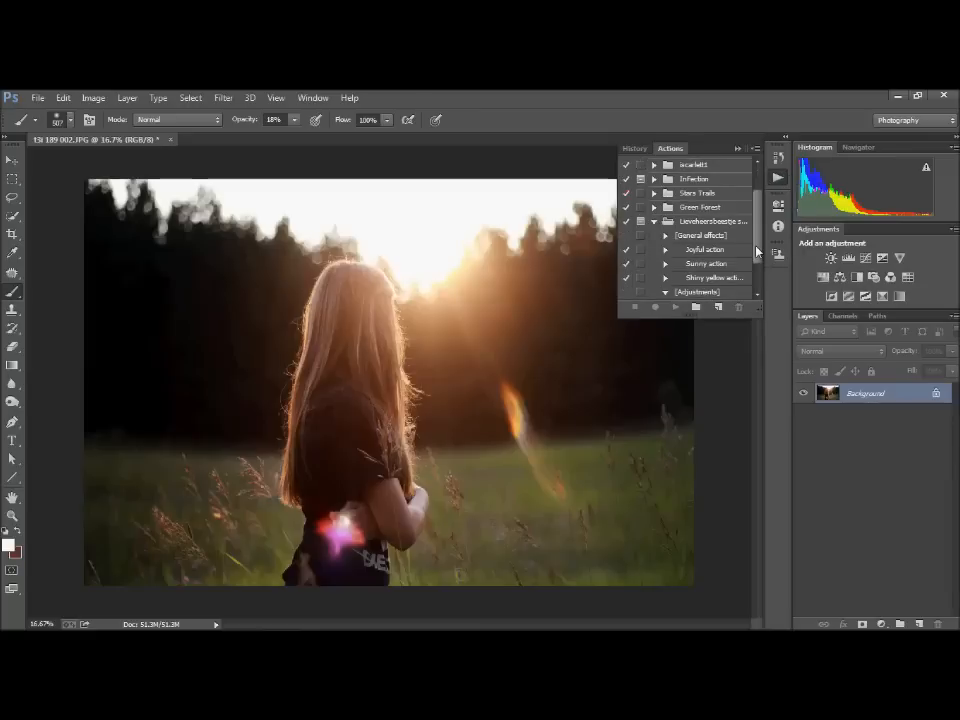
click(705, 246)
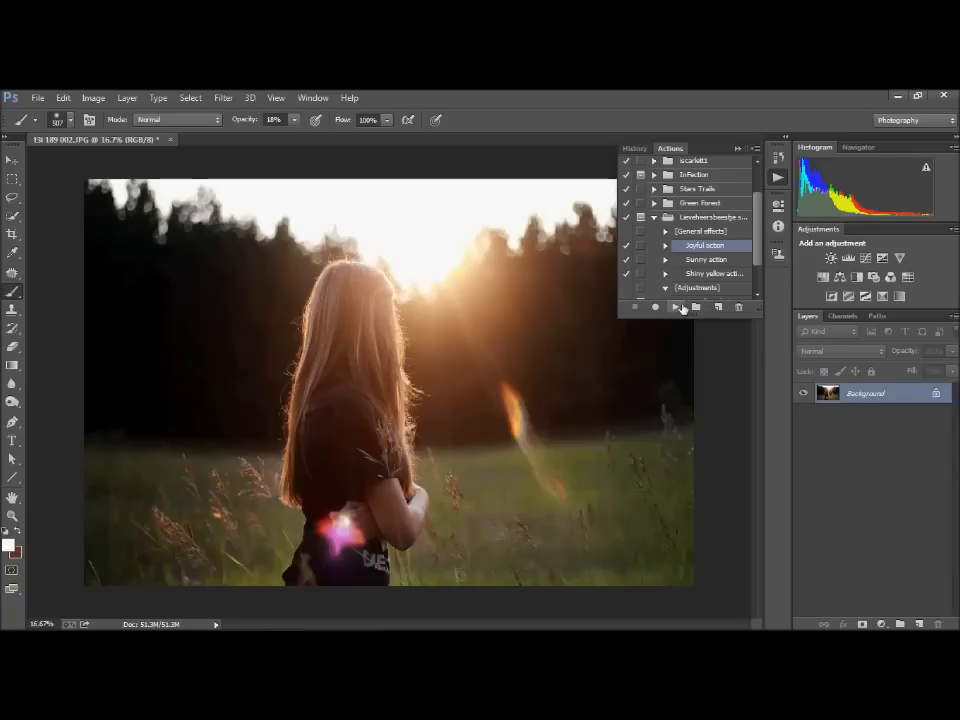
click(679, 307)
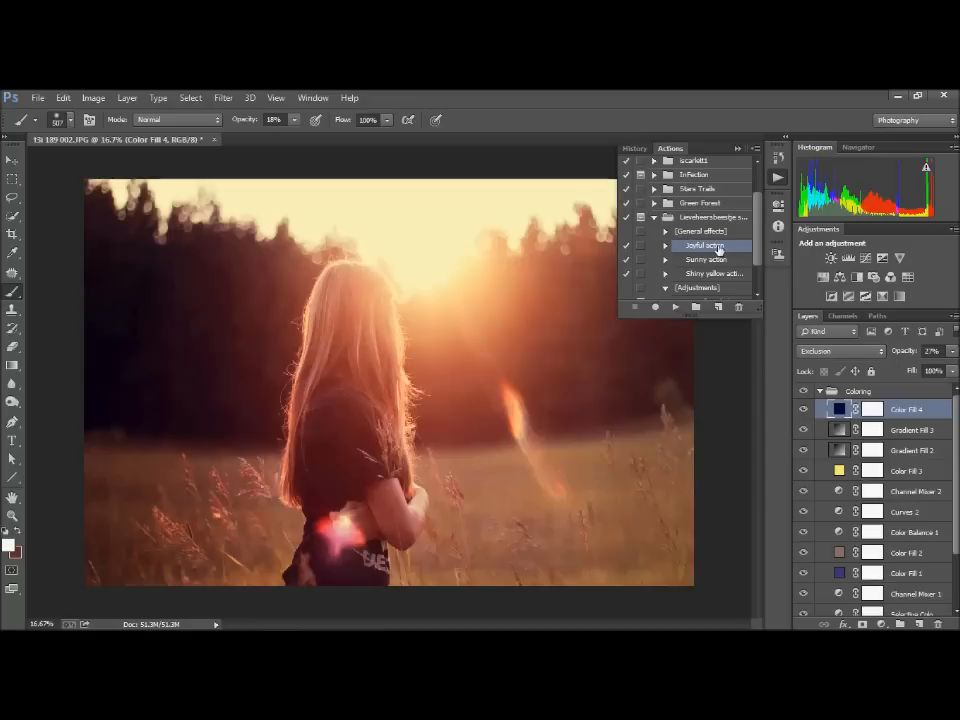
Group all the action's layers from Color Fill 4 down to Curves 1 inside the Coloring group, dismissing the AVG PC TuneUp popup
ctrl+click(914, 438)
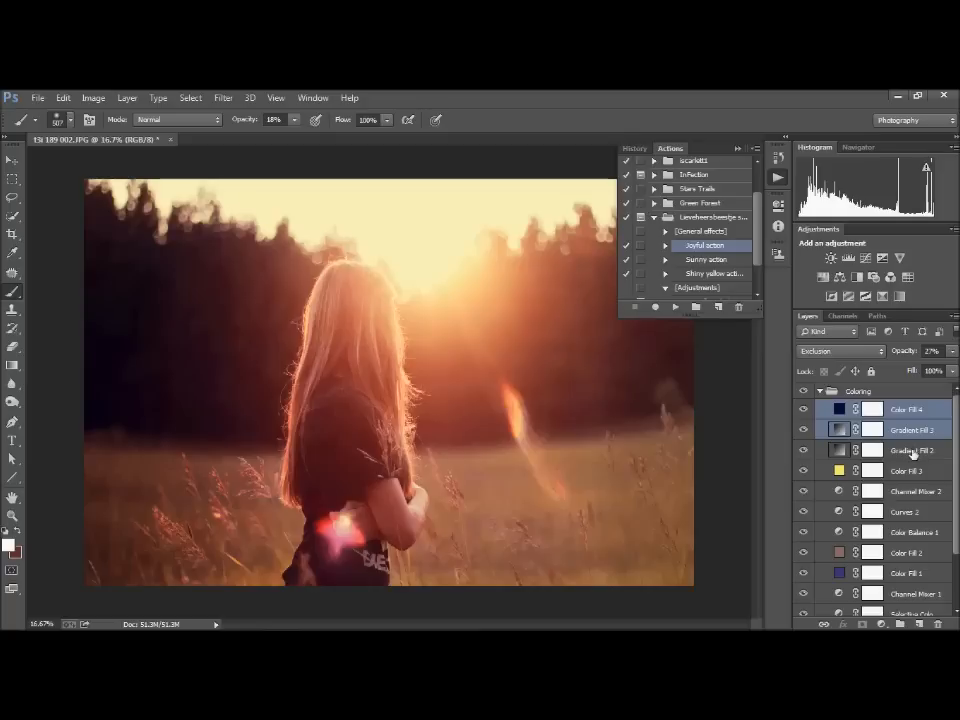
ctrl+click(913, 451)
ctrl+click(911, 471)
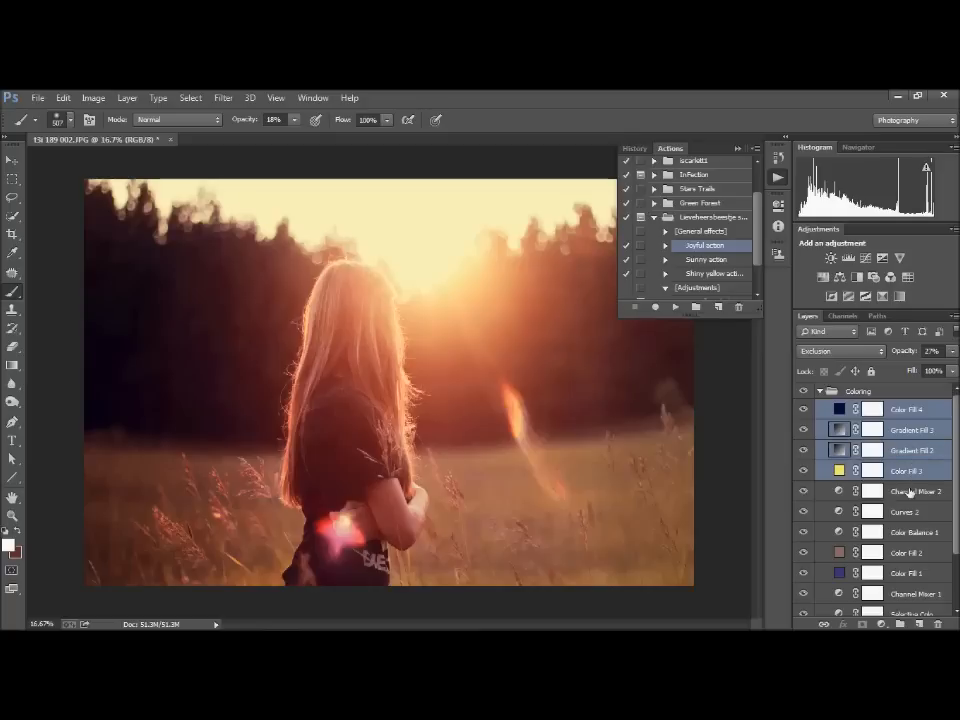
ctrl+click(908, 494)
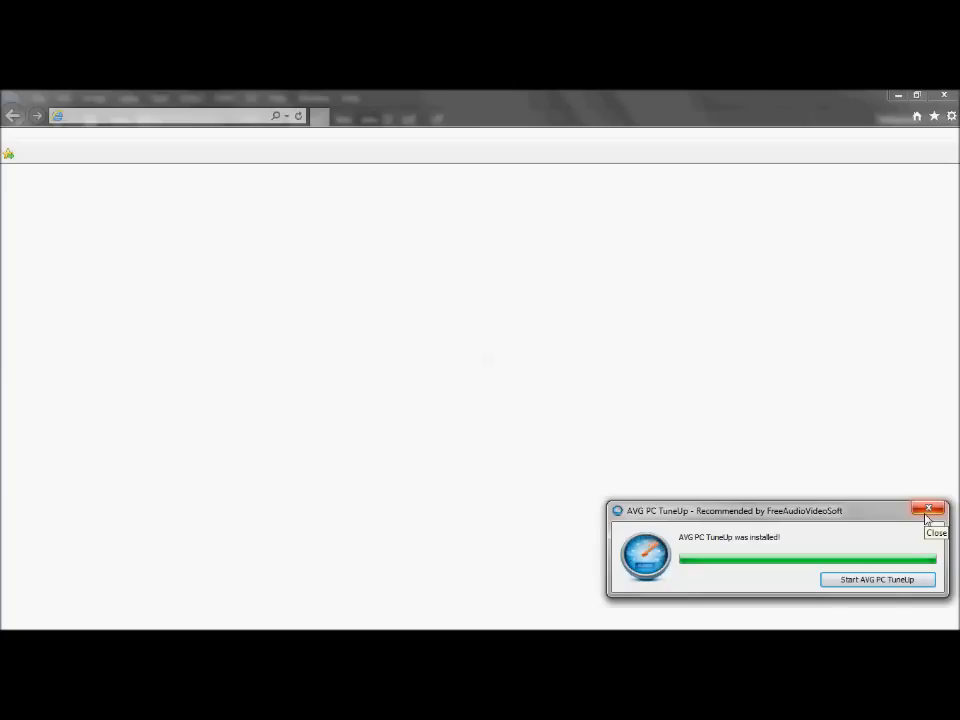
click(926, 517)
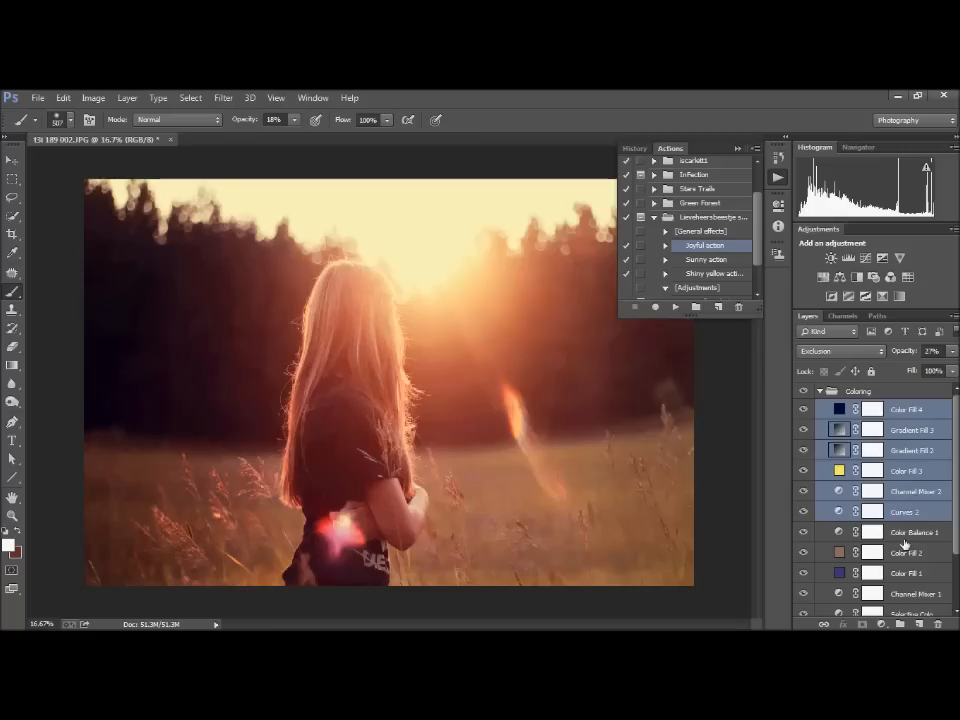
shift+click(904, 538)
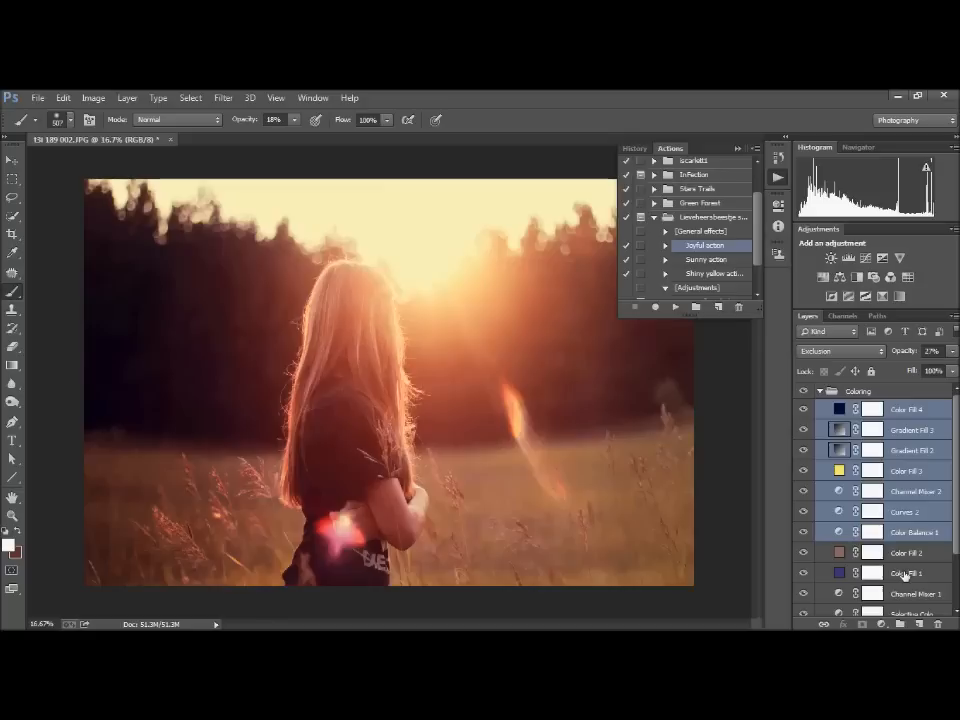
ctrl+click(906, 573)
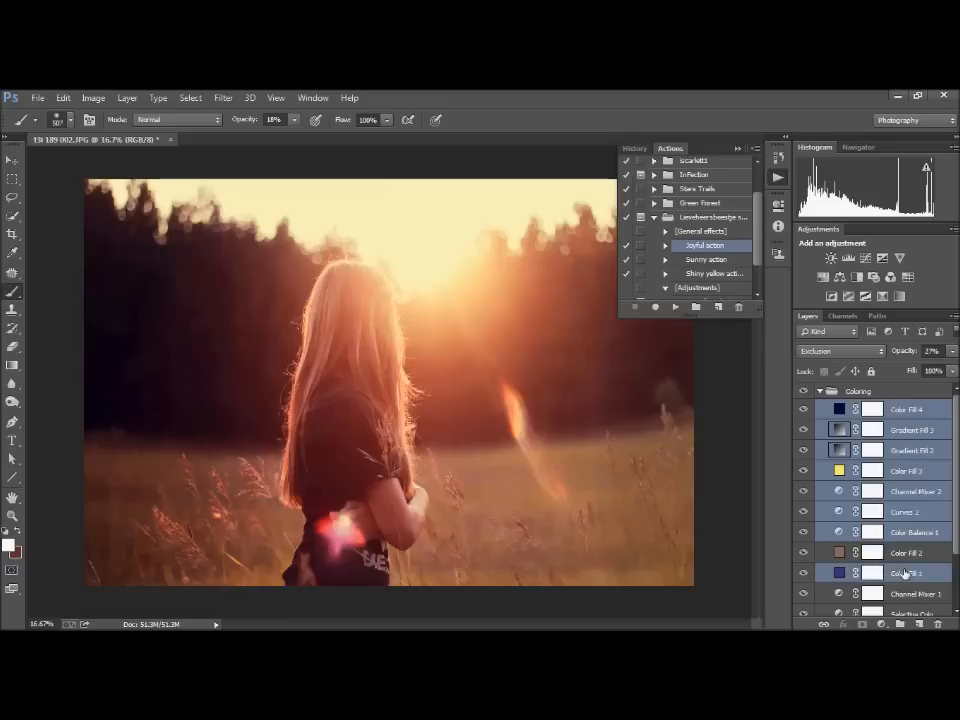
ctrl+click(909, 555)
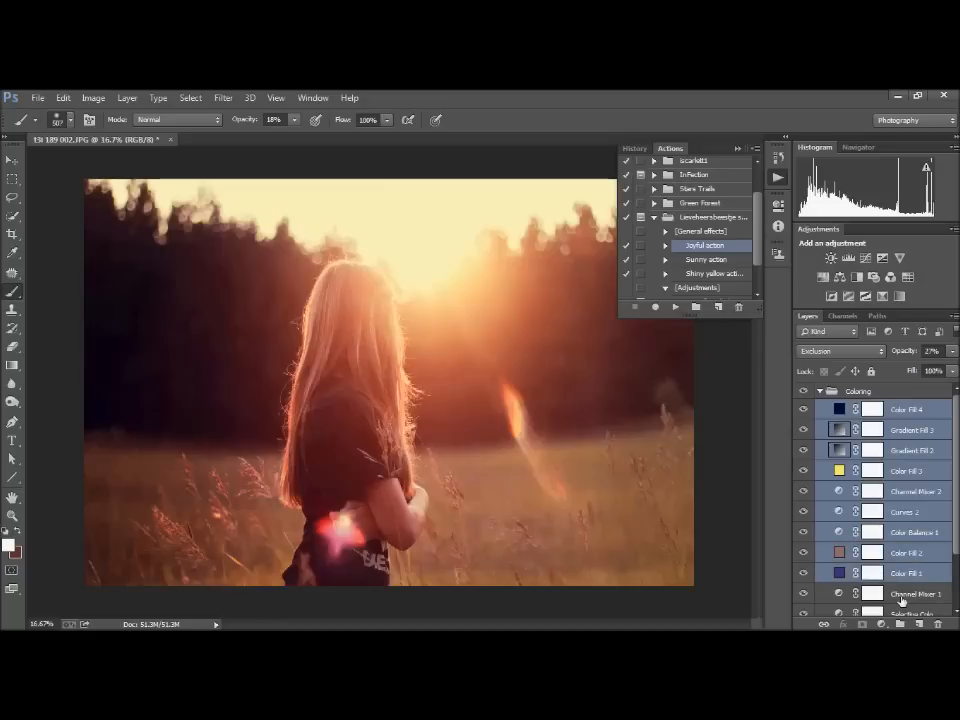
ctrl+click(903, 597)
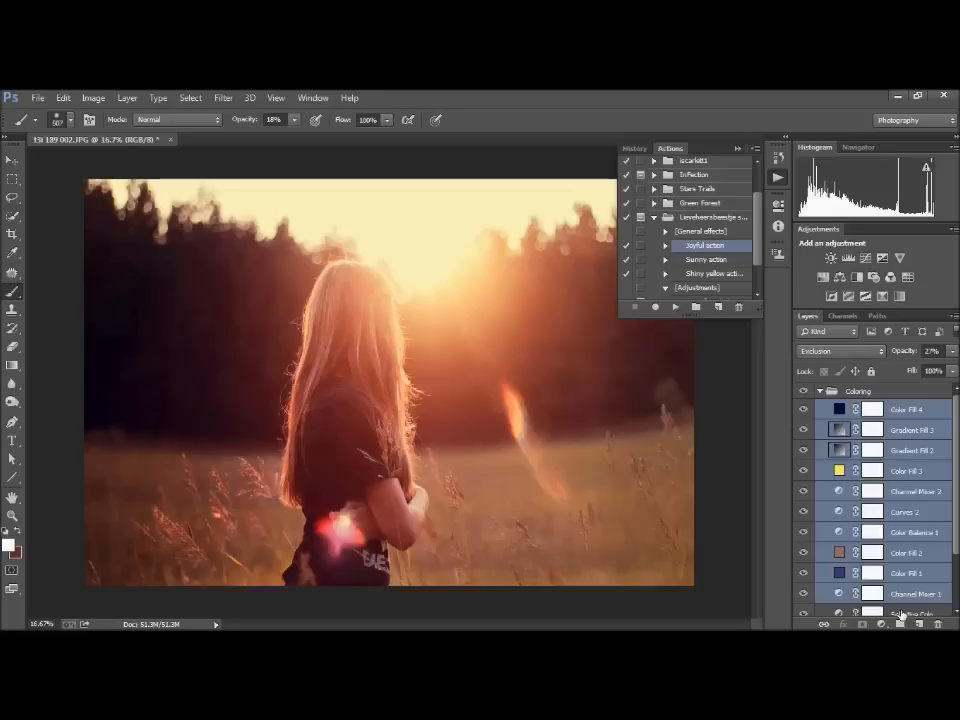
ctrl+click(903, 613)
scroll(905, 600, down, 2)
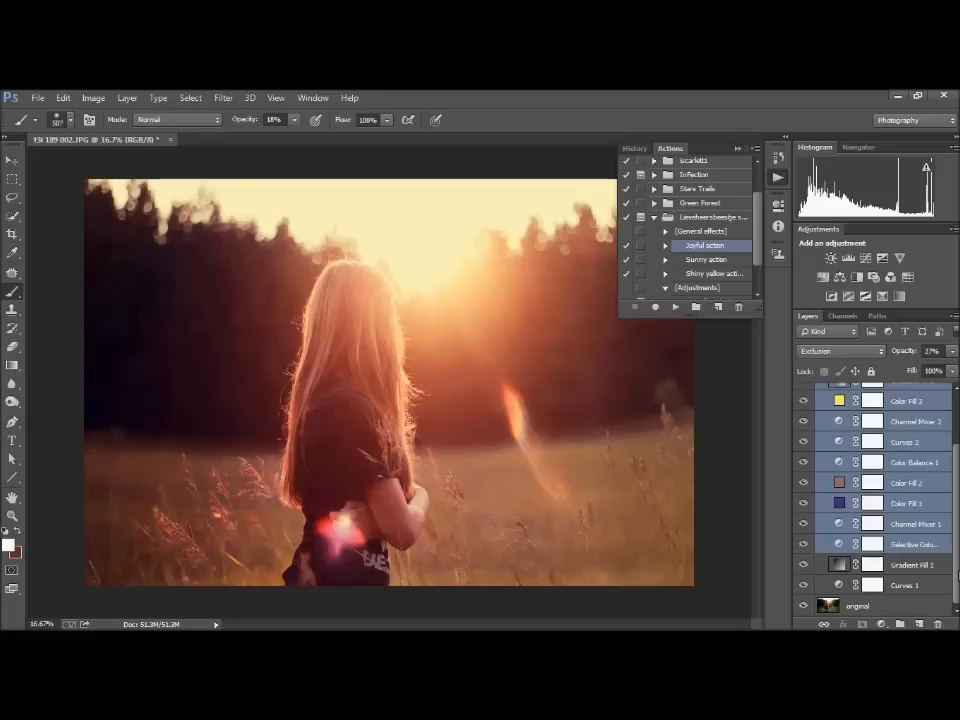
ctrl+click(911, 567)
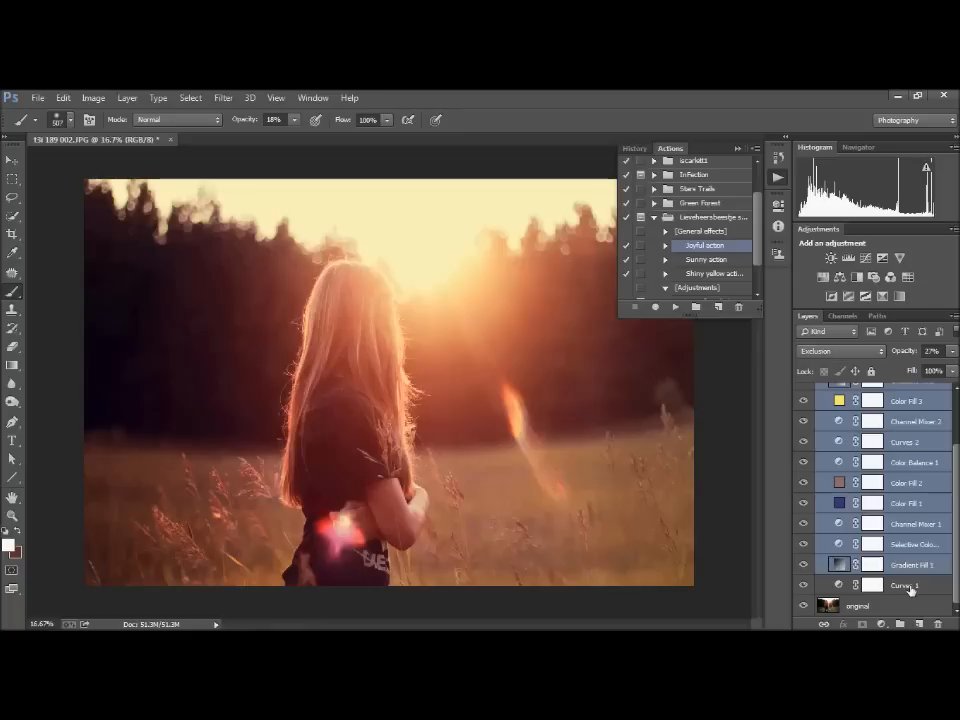
ctrl+click(911, 589)
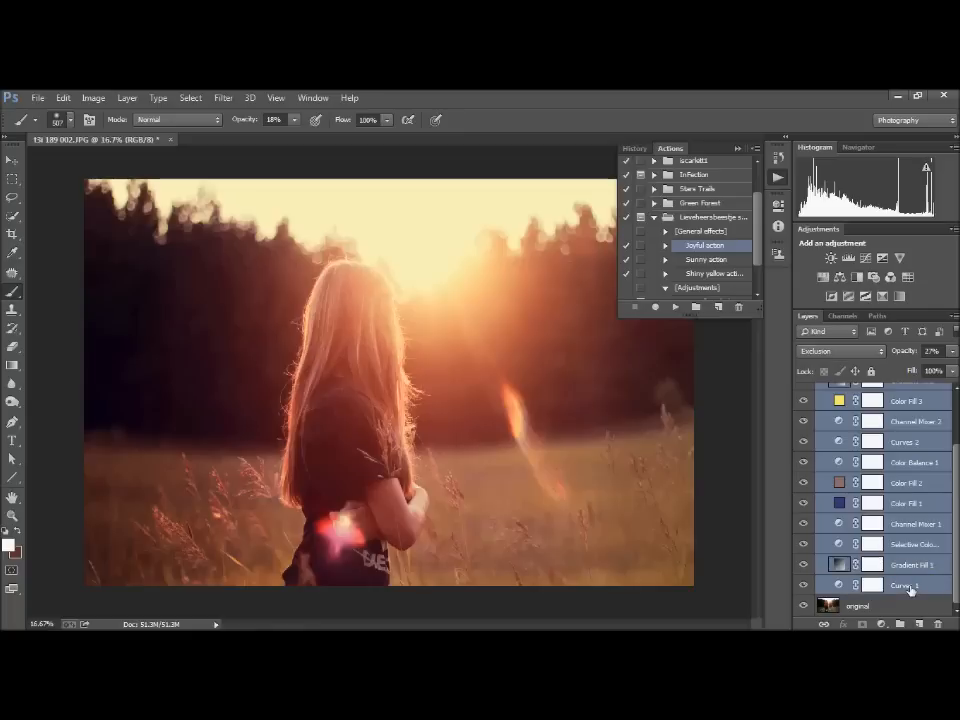
key(ctrl+g)
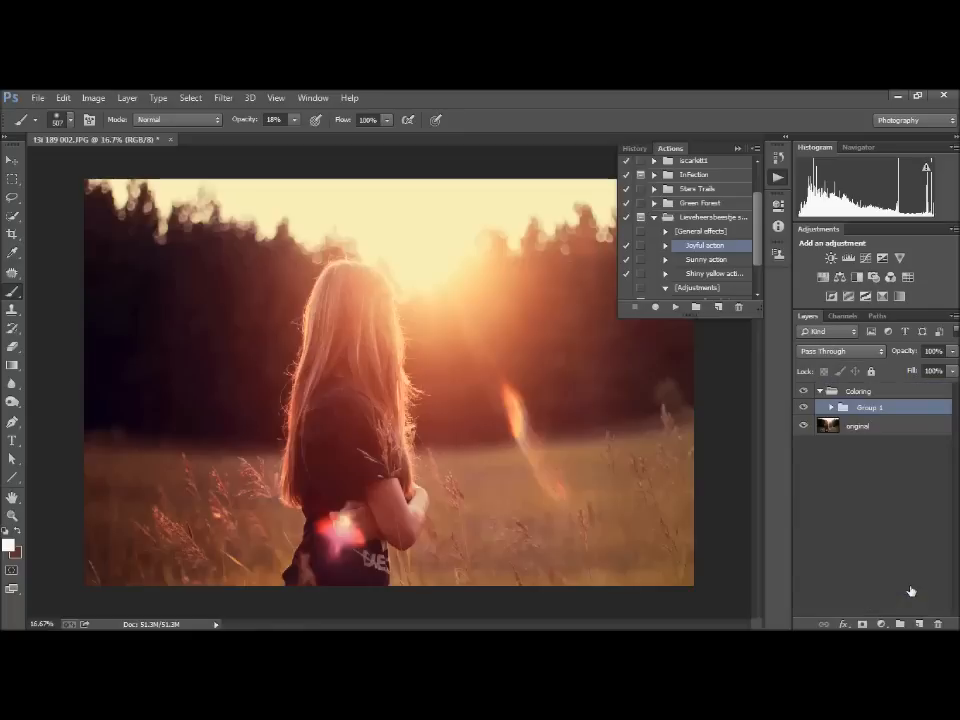
Reduce the opacity of the new group of colouring layers to 27%
click(948, 352)
drag(945, 354, 930, 370)
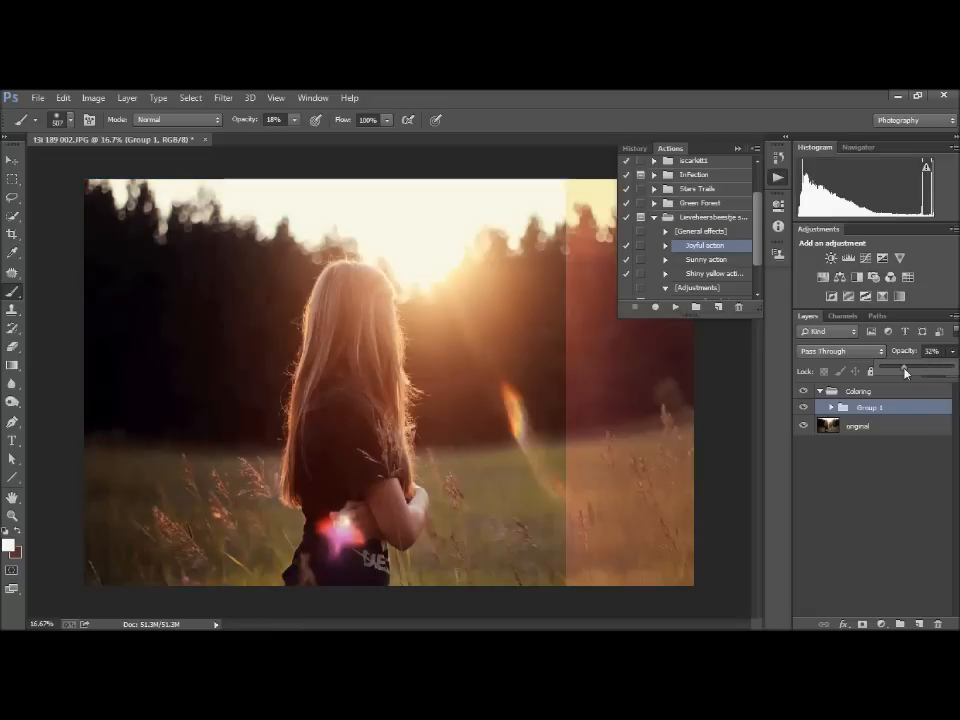
drag(905, 372, 880, 370)
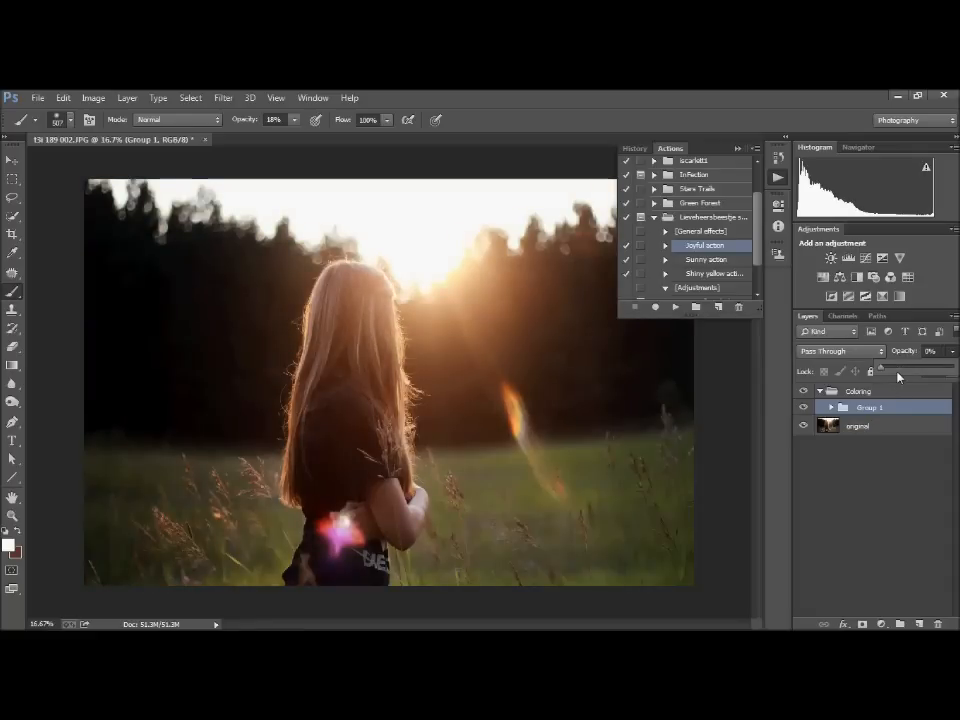
drag(893, 375, 902, 376)
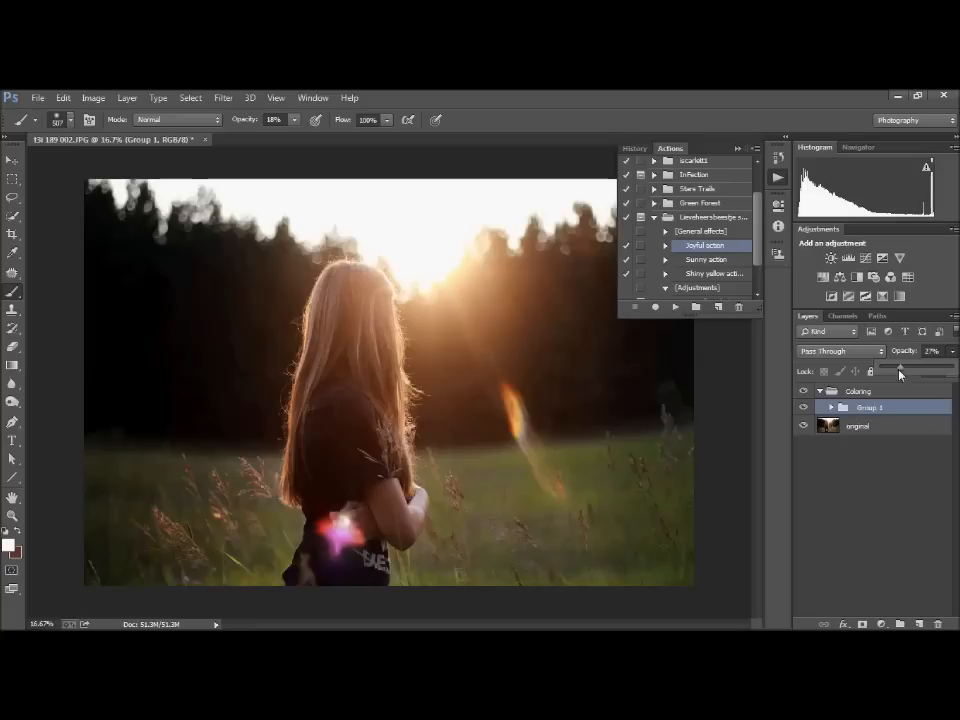
drag(901, 375, 903, 374)
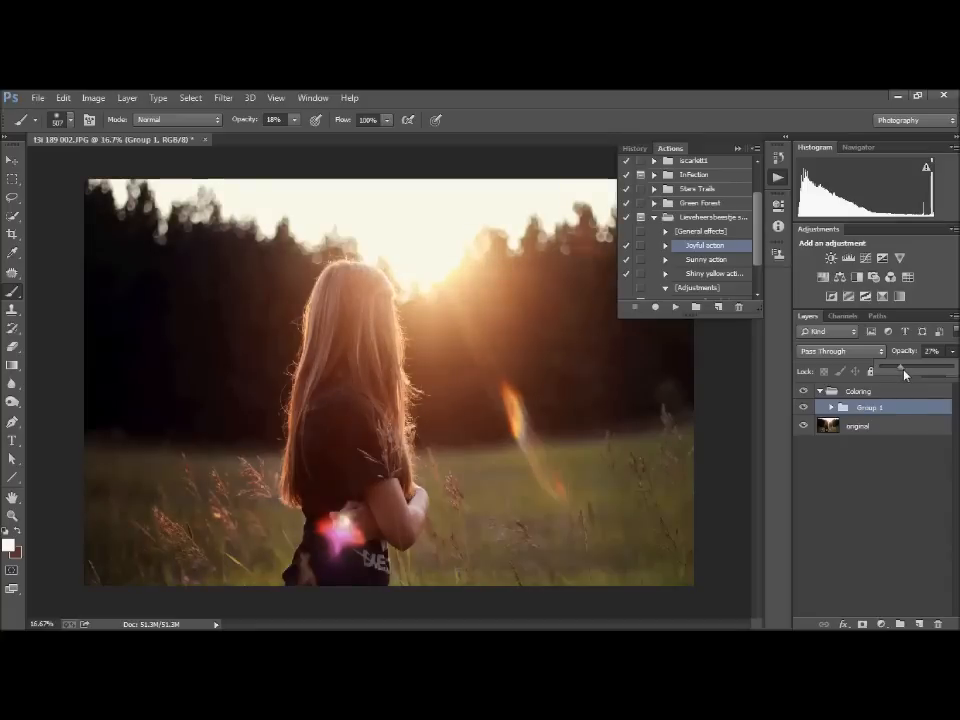
Merge all visible layers into the original layer, and dismiss the AVG Economy Mode notification
right_click(866, 427)
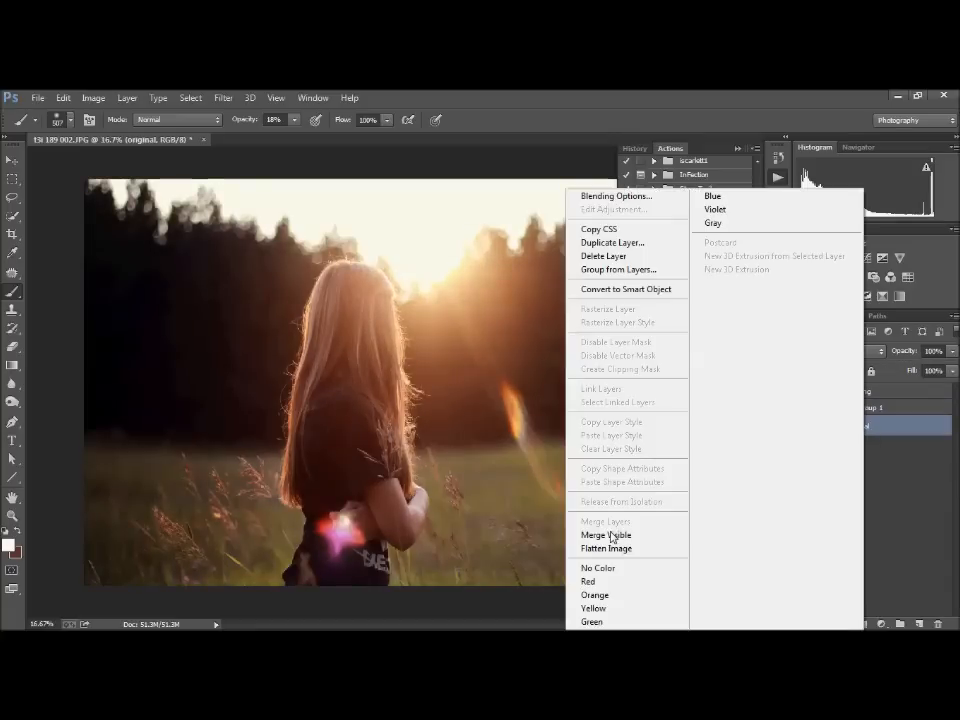
click(617, 536)
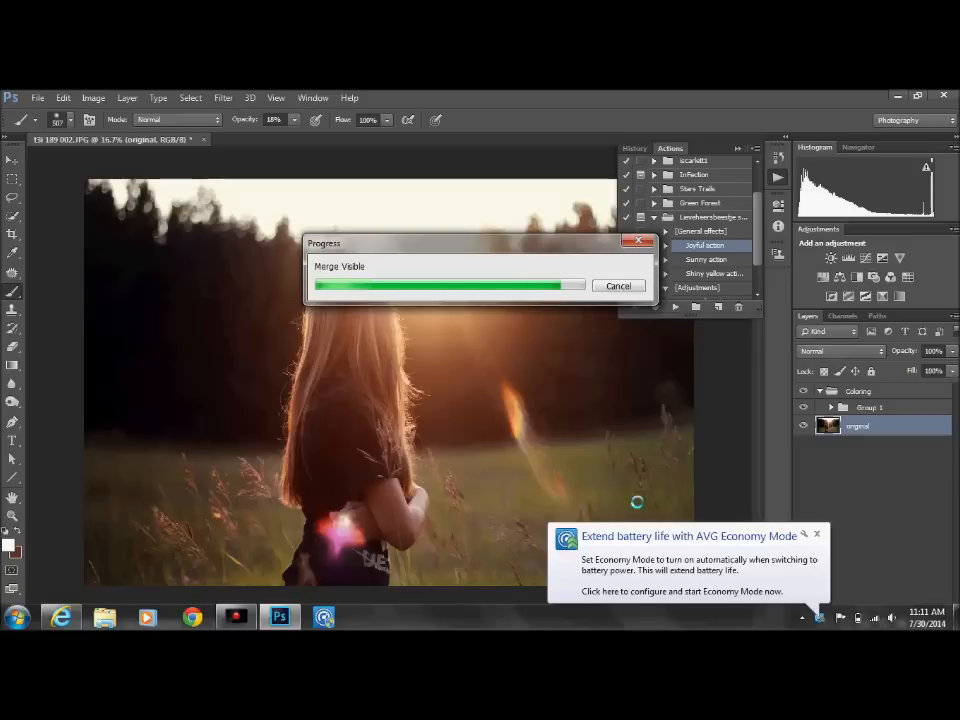
click(816, 535)
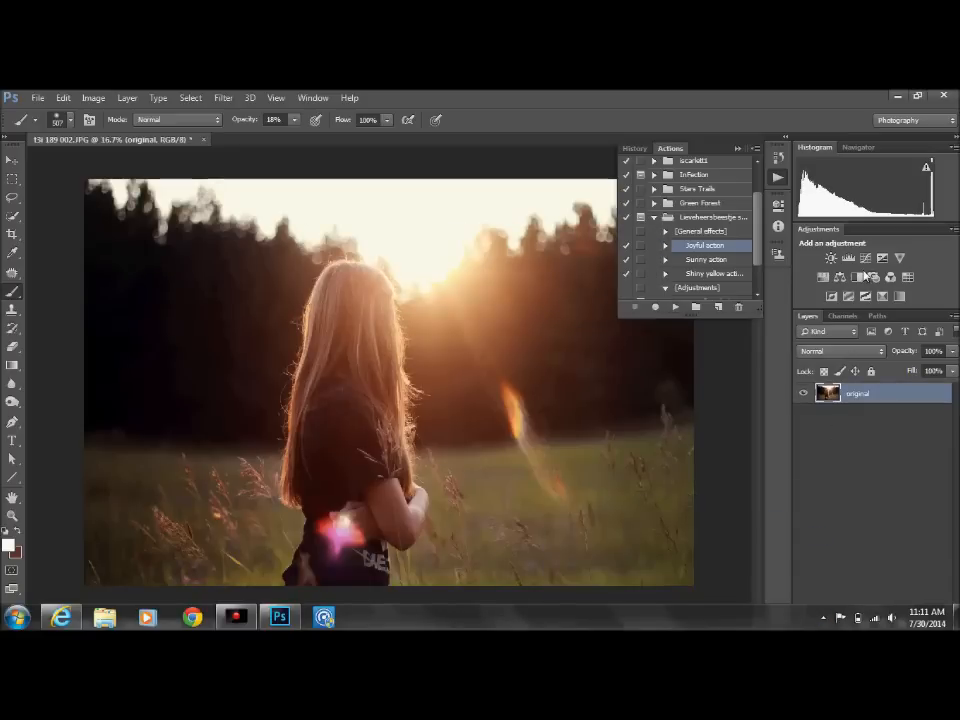
Add a Curves adjustment layer with a midtone point at input 118 and a shadow point at input 72 on the RGB curve
click(866, 259)
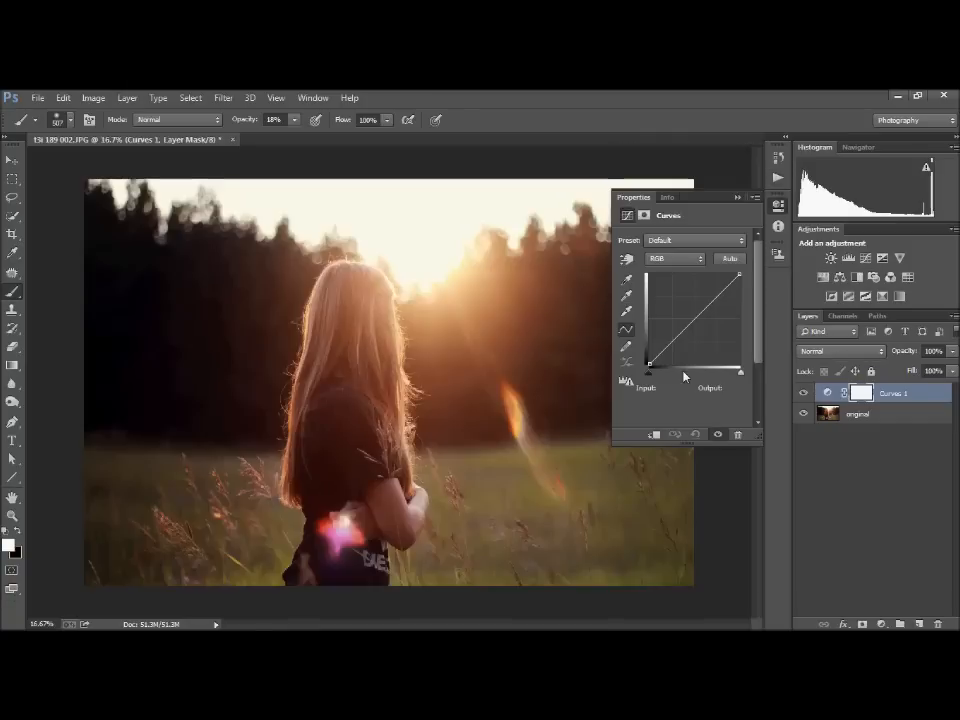
click(692, 320)
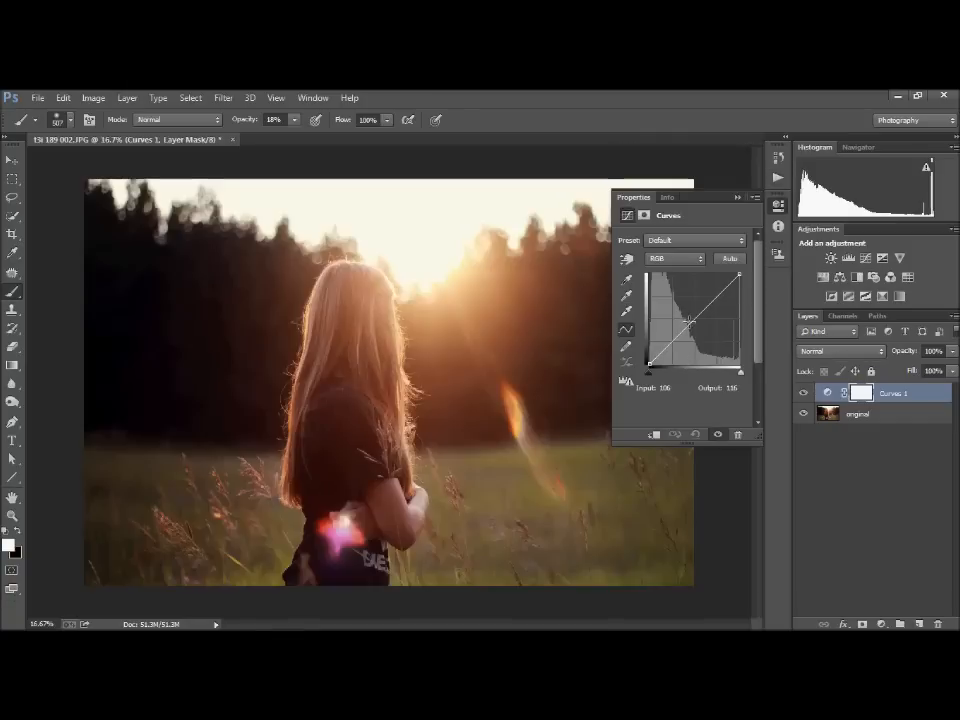
click(675, 337)
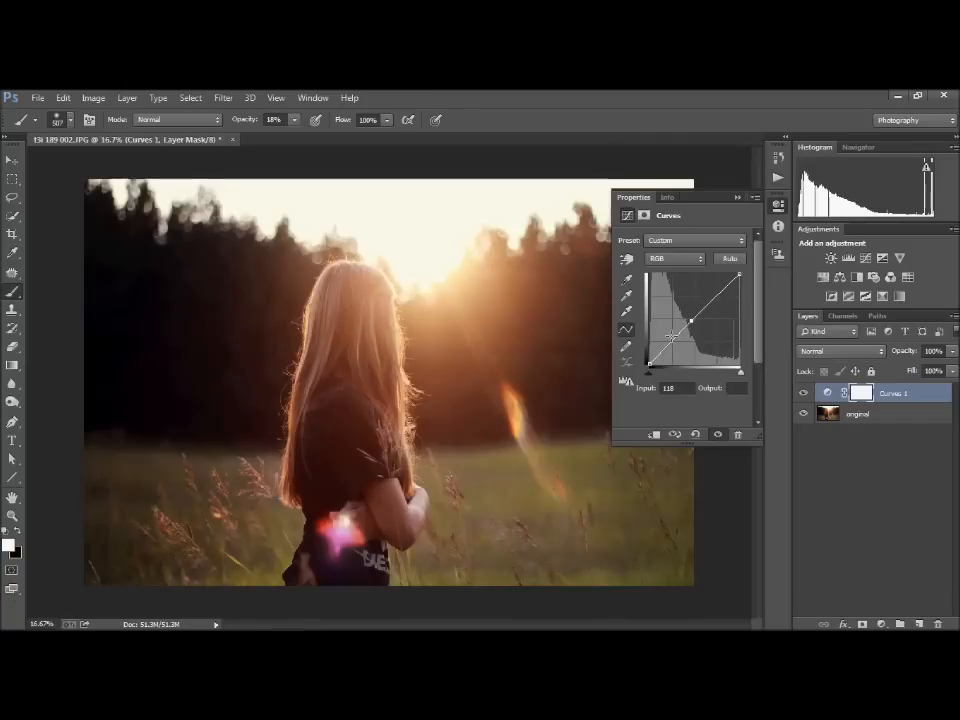
click(675, 338)
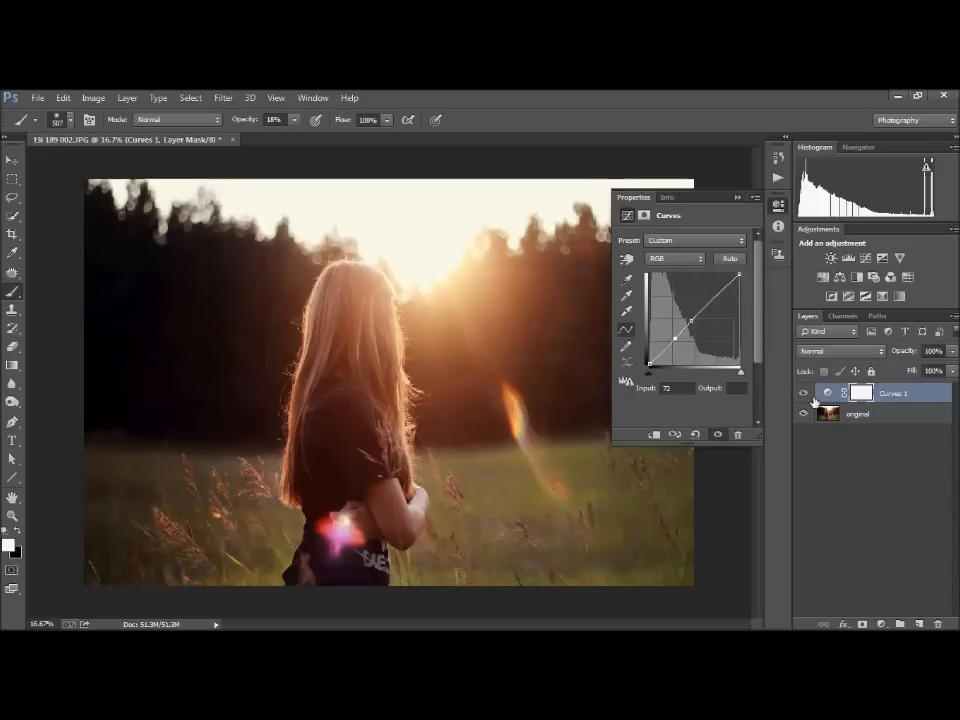
Merge the Curves adjustment and the photo into the original layer, and collapse the empty adjustment properties
right_click(840, 413)
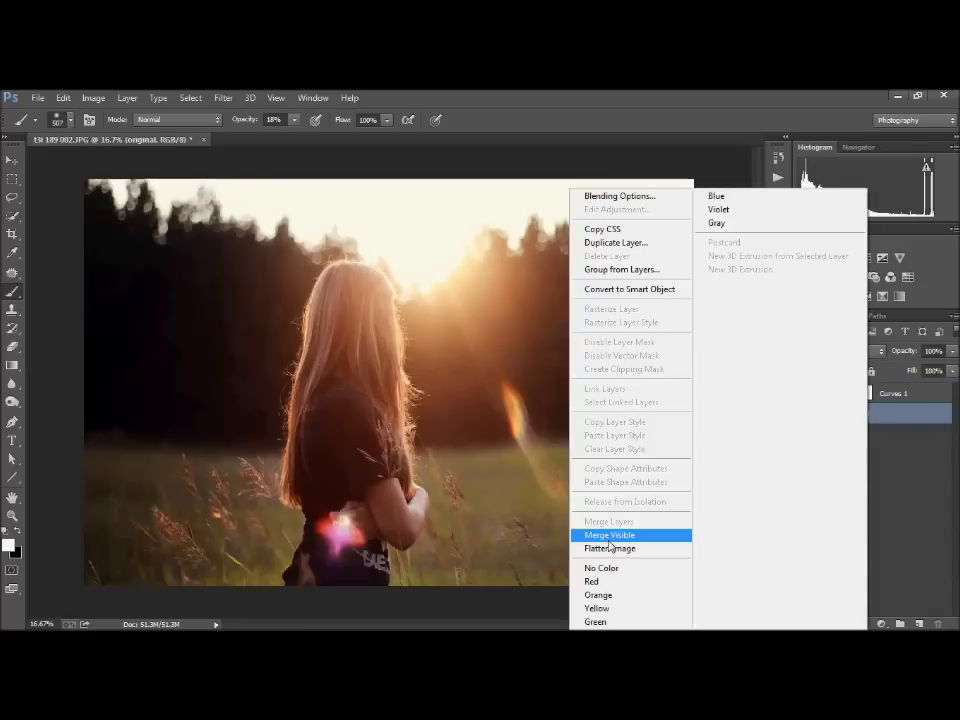
click(608, 535)
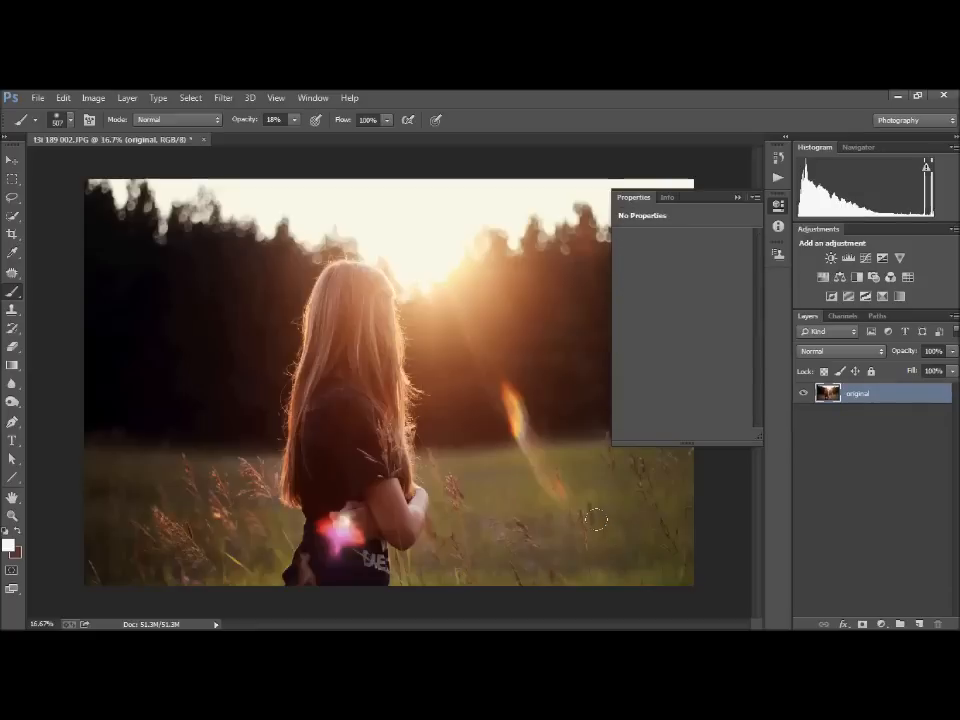
click(737, 198)
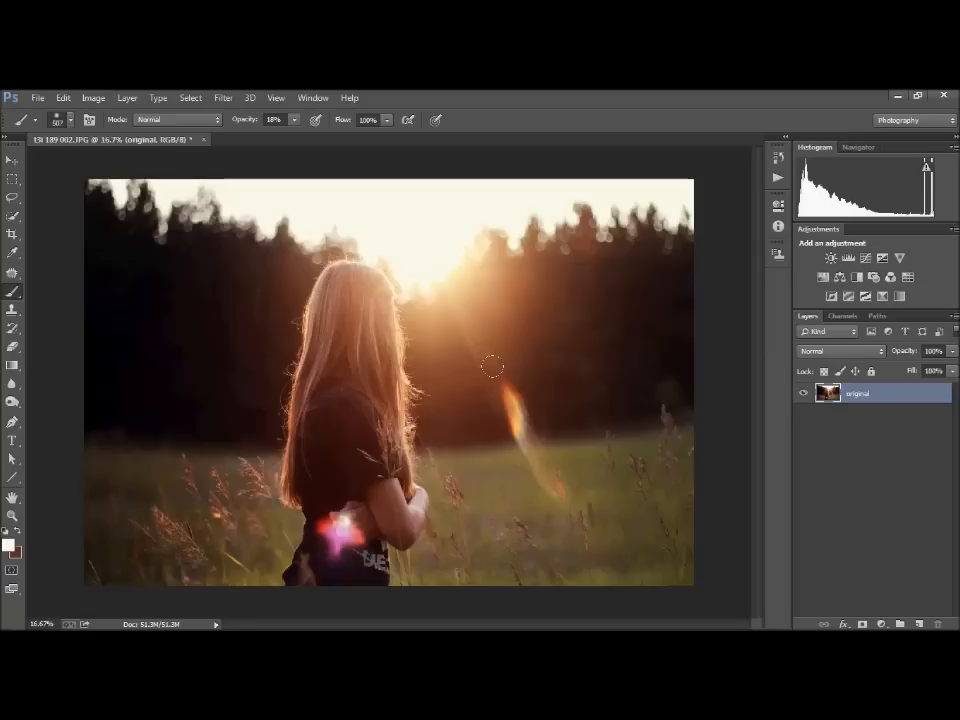
Save the edited photo as a JPEG named kokkokook, with High quality 8 and the Baseline ("Standard") format
click(37, 97)
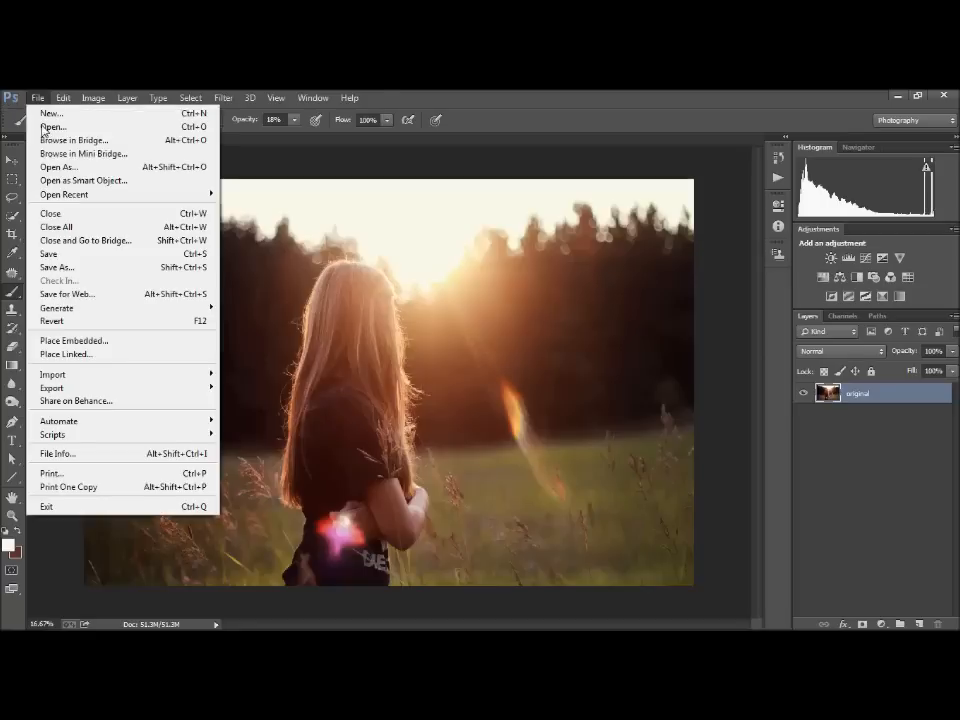
click(48, 254)
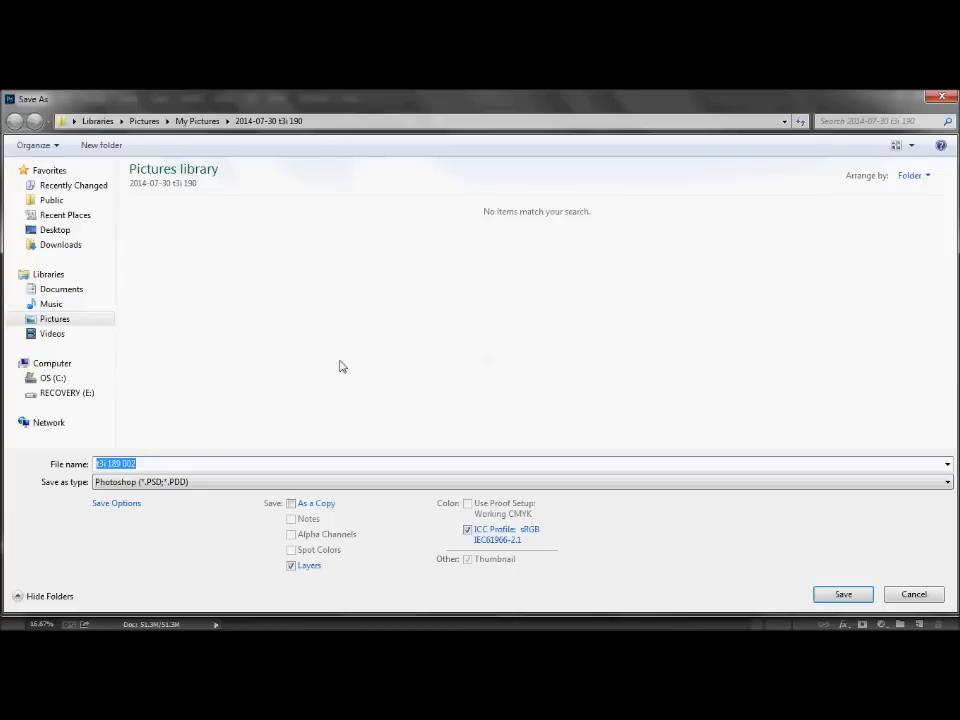
click(312, 482)
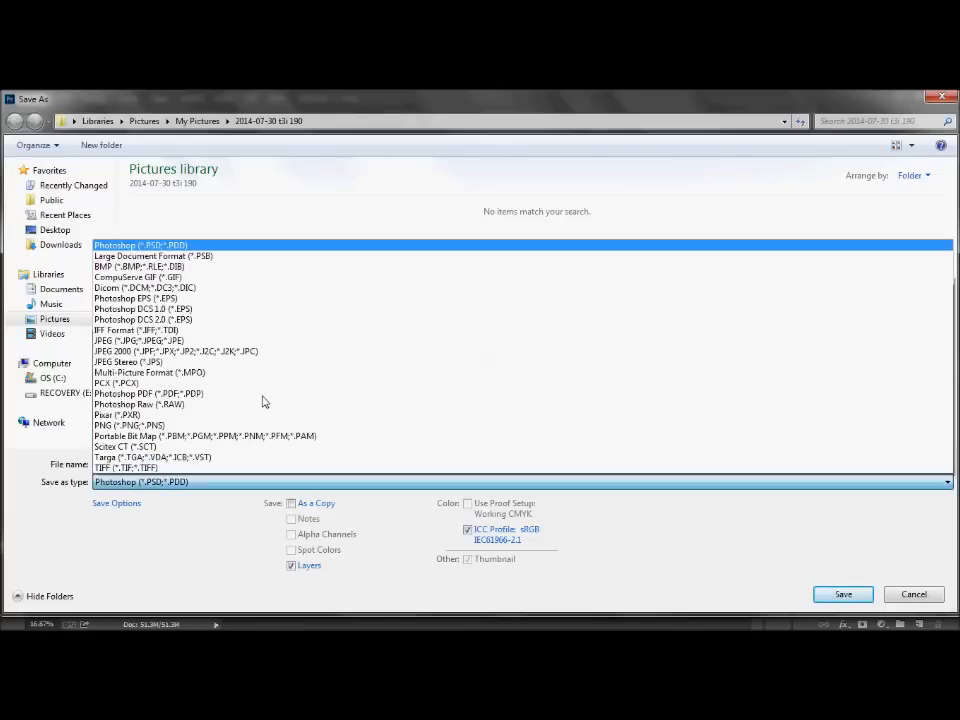
click(210, 341)
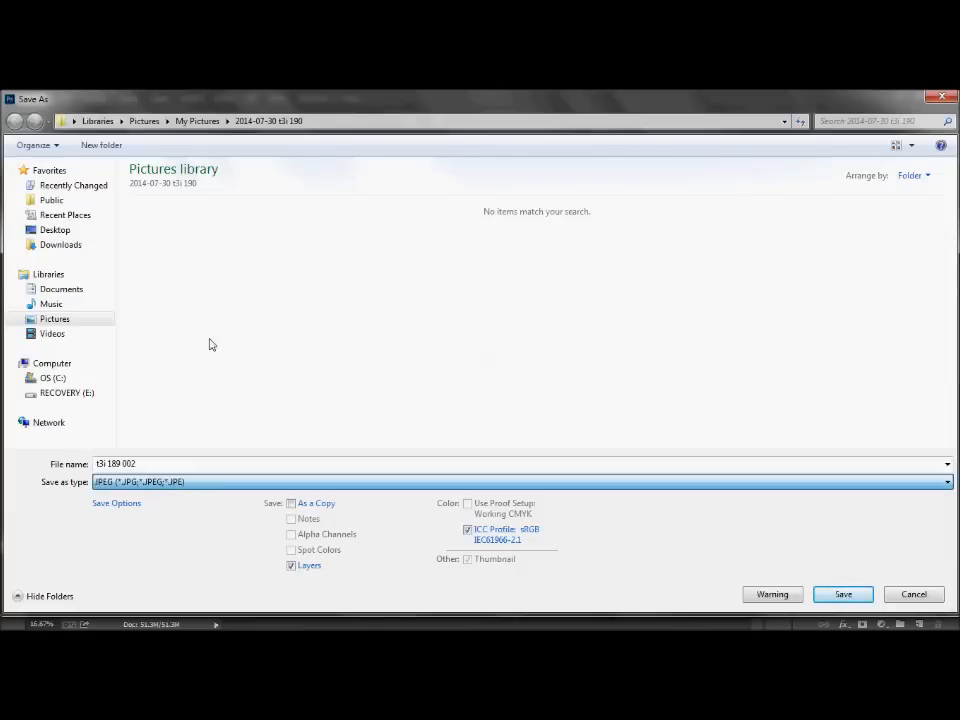
triple_click(209, 461)
key(BackSpace)
text(kokkokook)
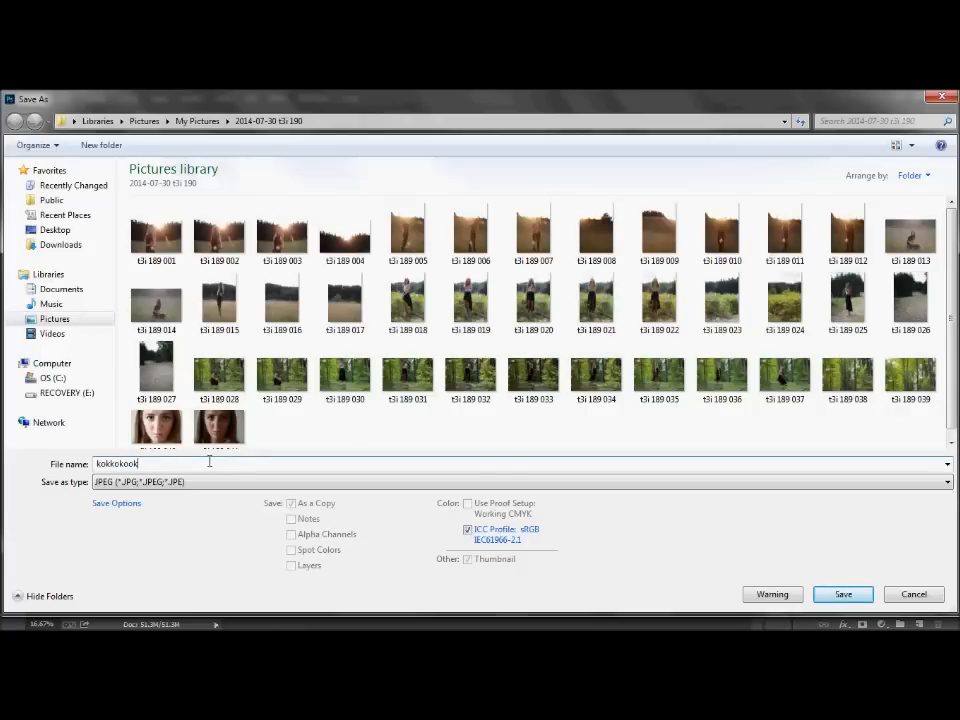
key(Return)
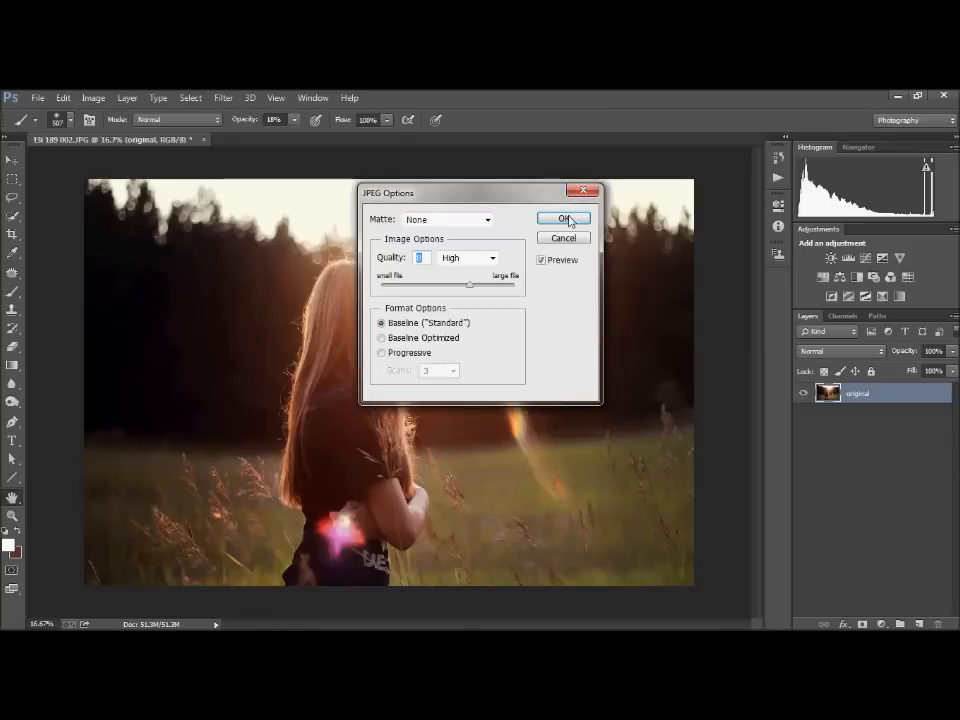
click(564, 219)
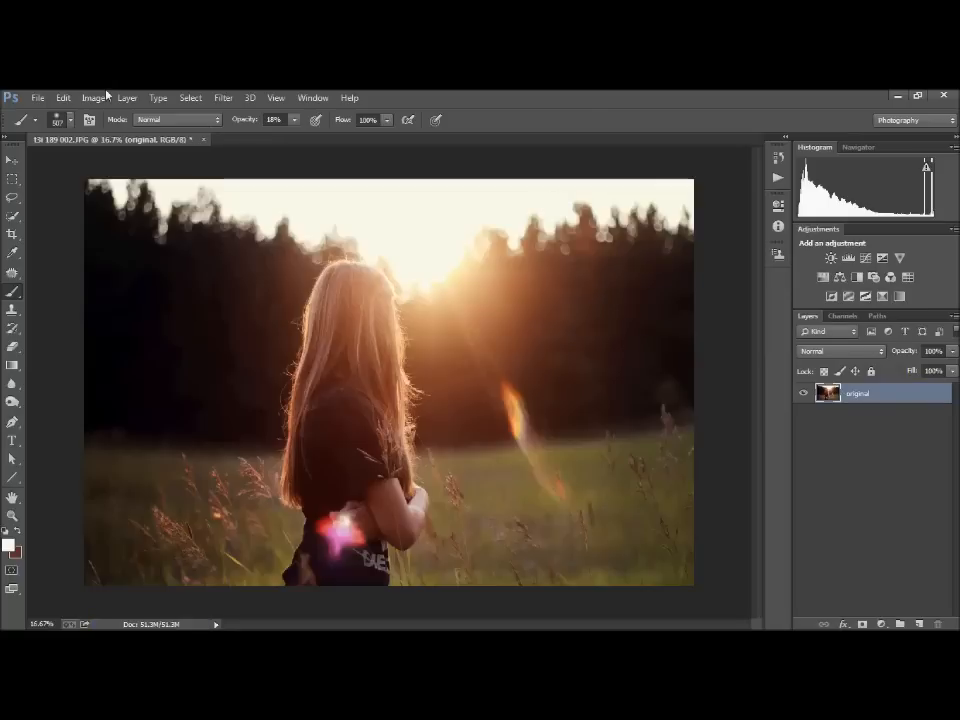
Try to open the untouched t3i 189 002 photo alongside the edited document
click(37, 97)
click(43, 131)
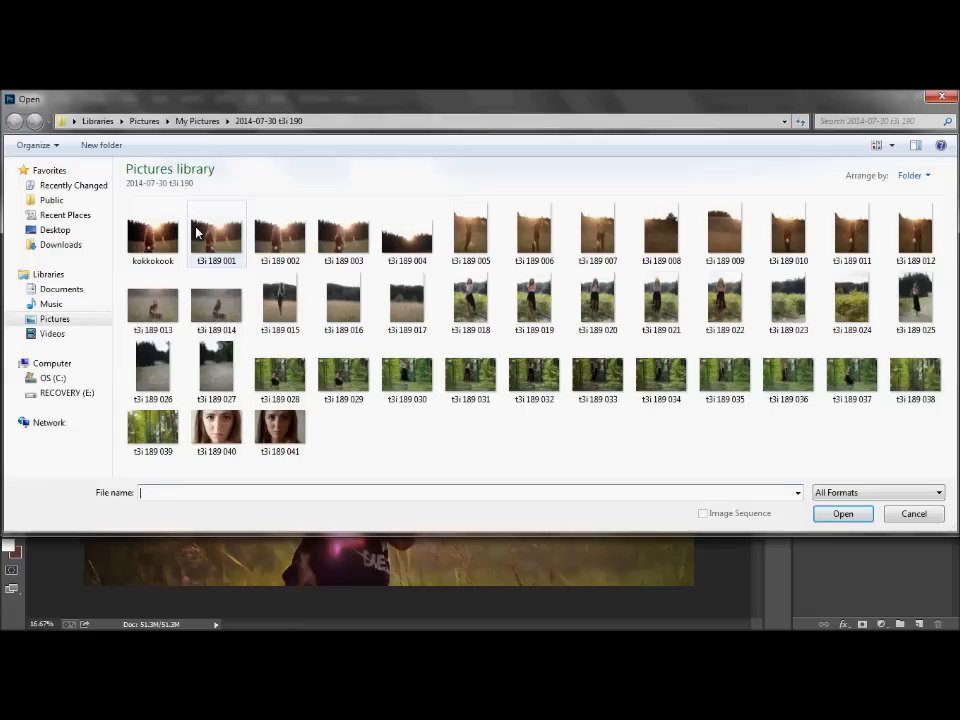
double_click(281, 233)
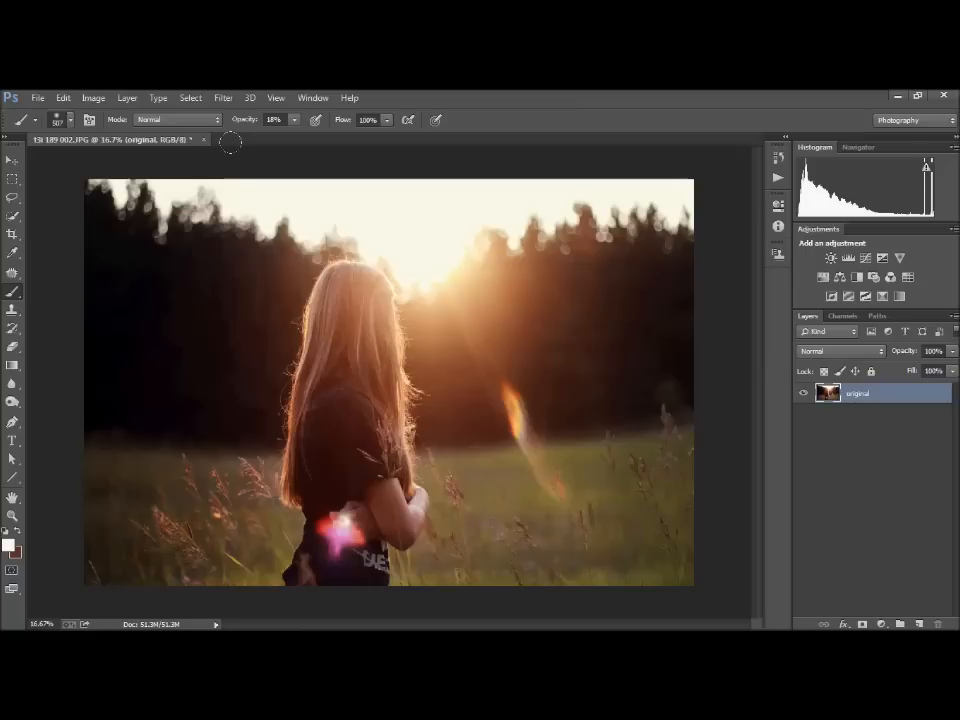
click(37, 97)
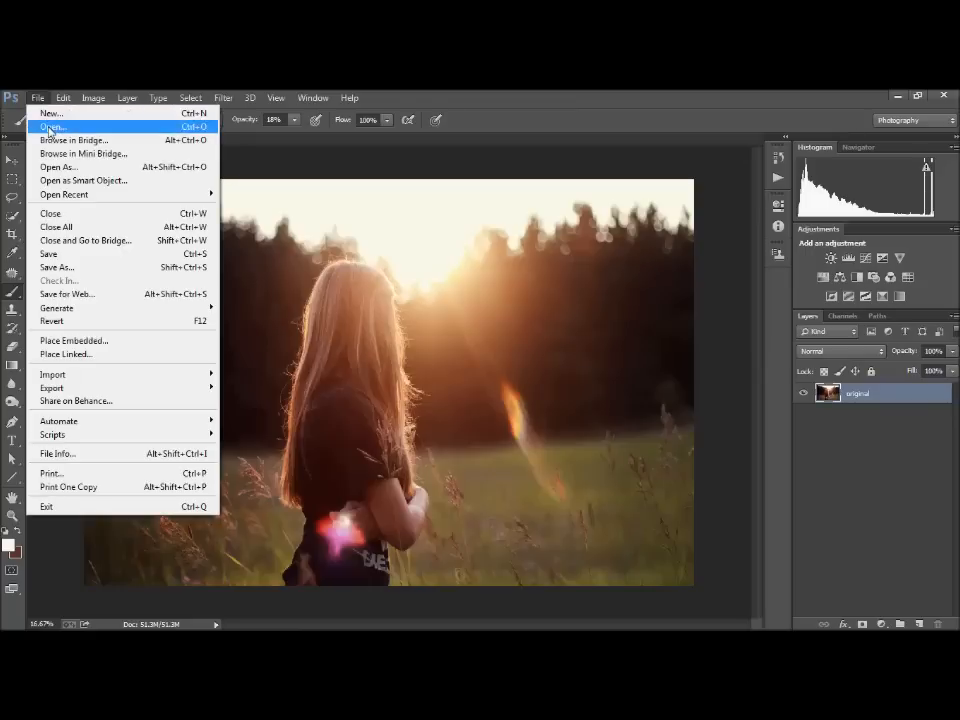
click(48, 128)
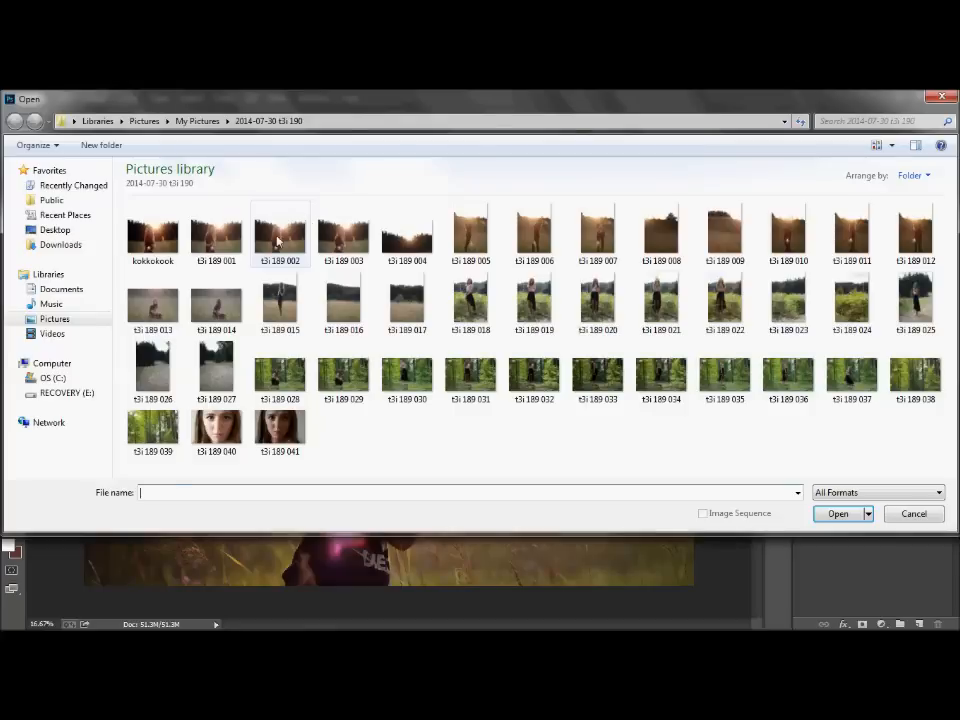
double_click(278, 240)
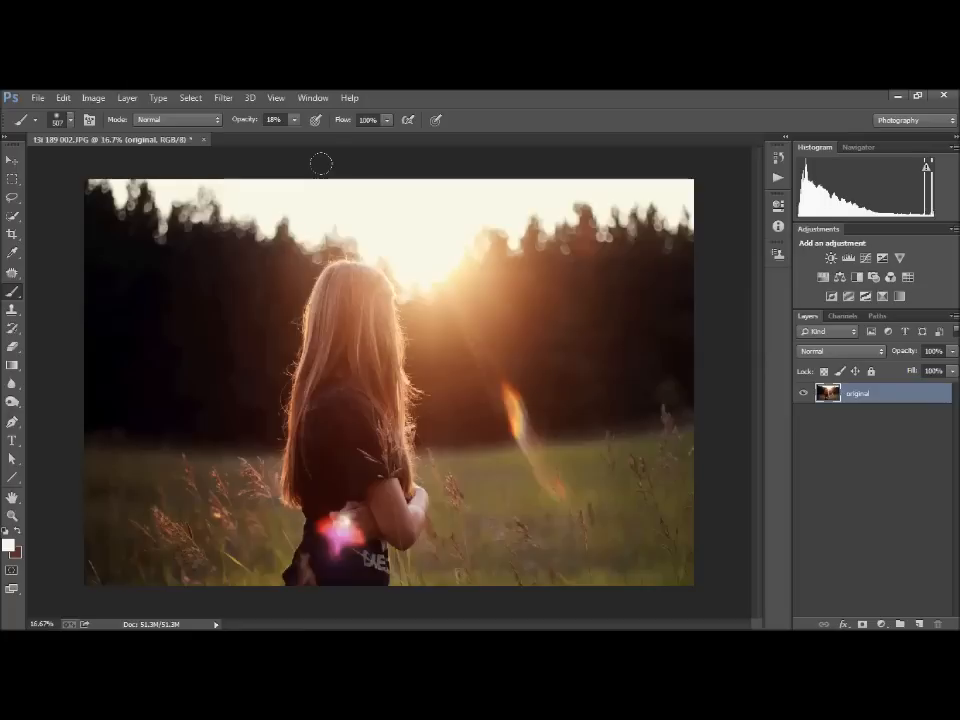
Close the edited document without saving it, and open kokkokook and t3i 189 002 together
click(204, 139)
click(482, 309)
click(40, 98)
click(50, 126)
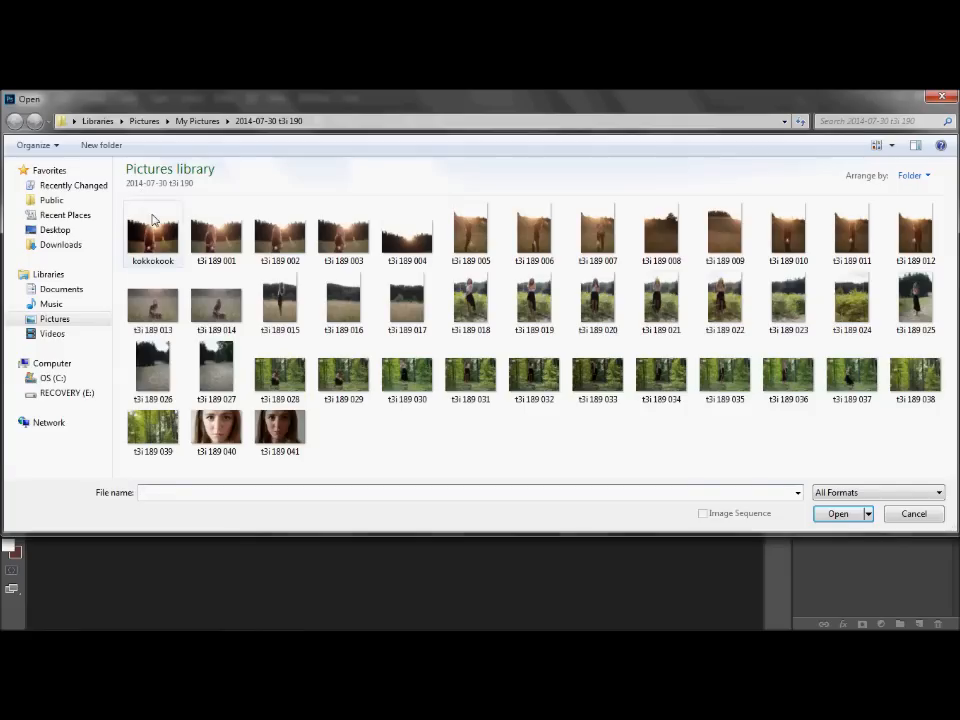
click(152, 236)
ctrl+click(292, 238)
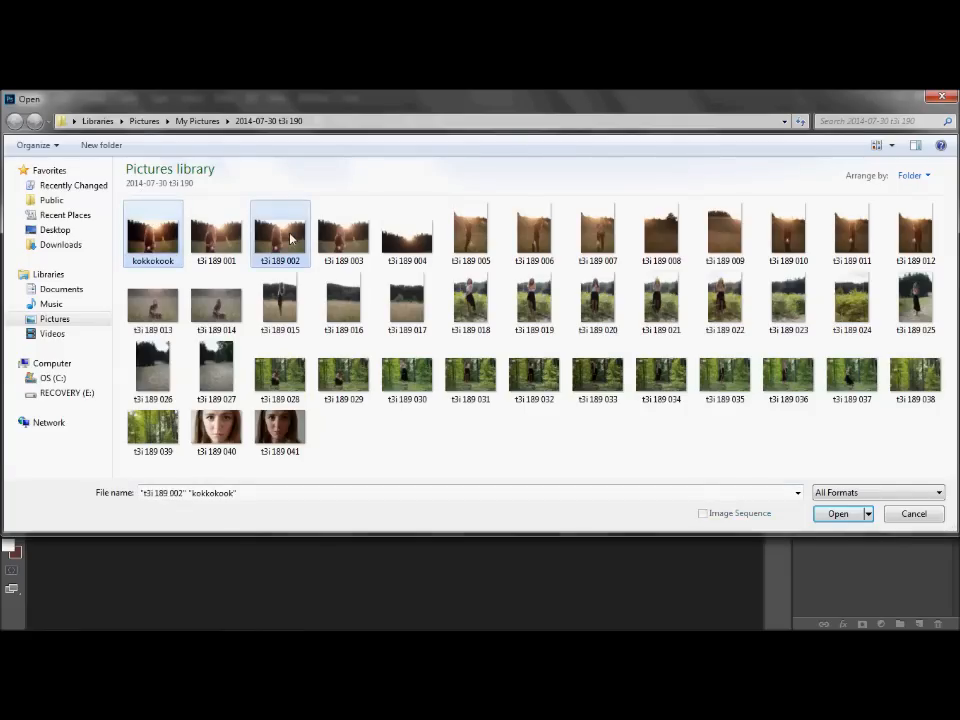
key(Return)
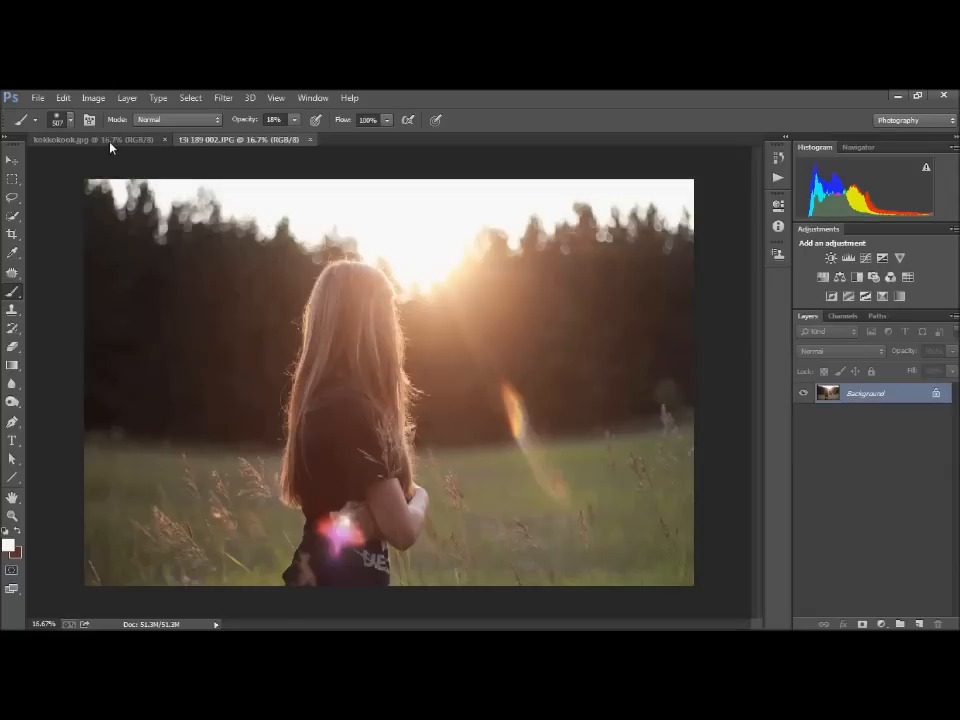
Compare the edited kokkokook image with the original t3i 189 002 by alternating between them, and close both images
click(110, 142)
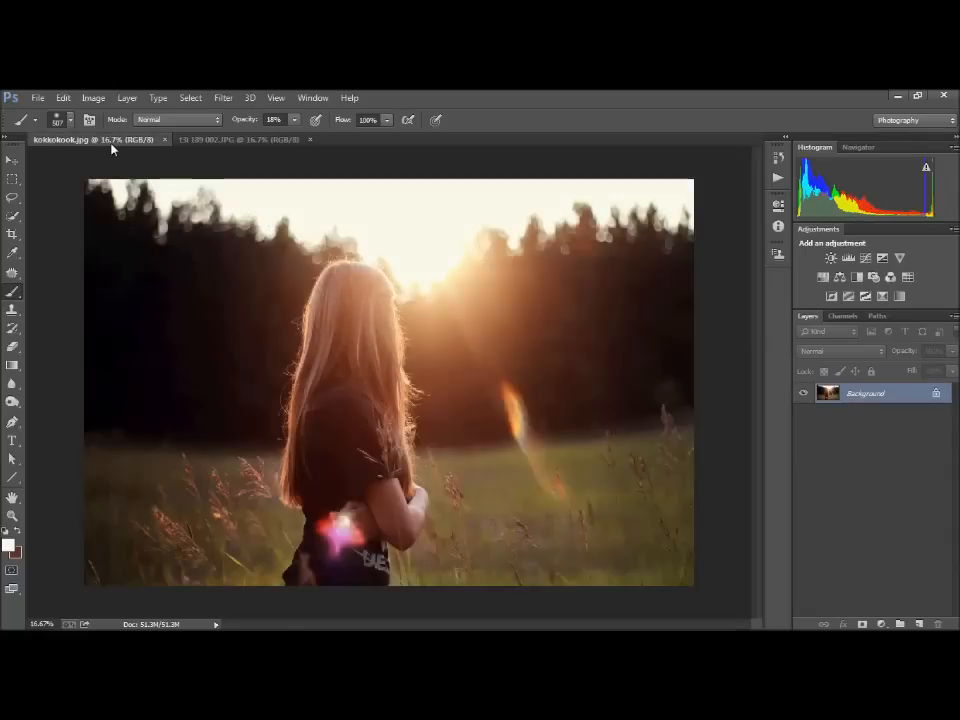
click(265, 140)
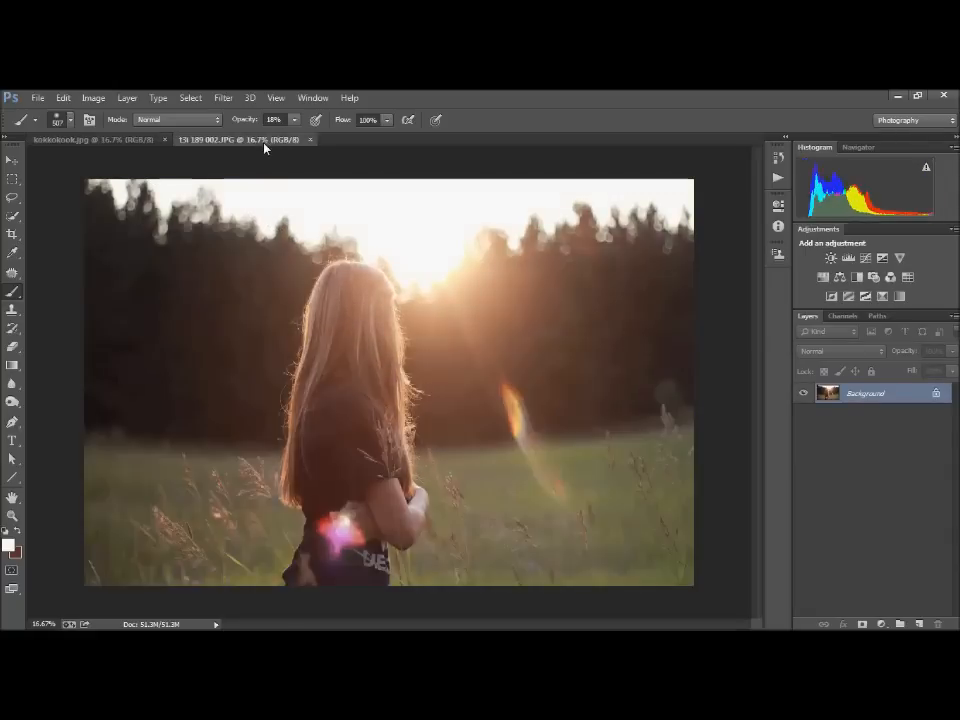
click(126, 143)
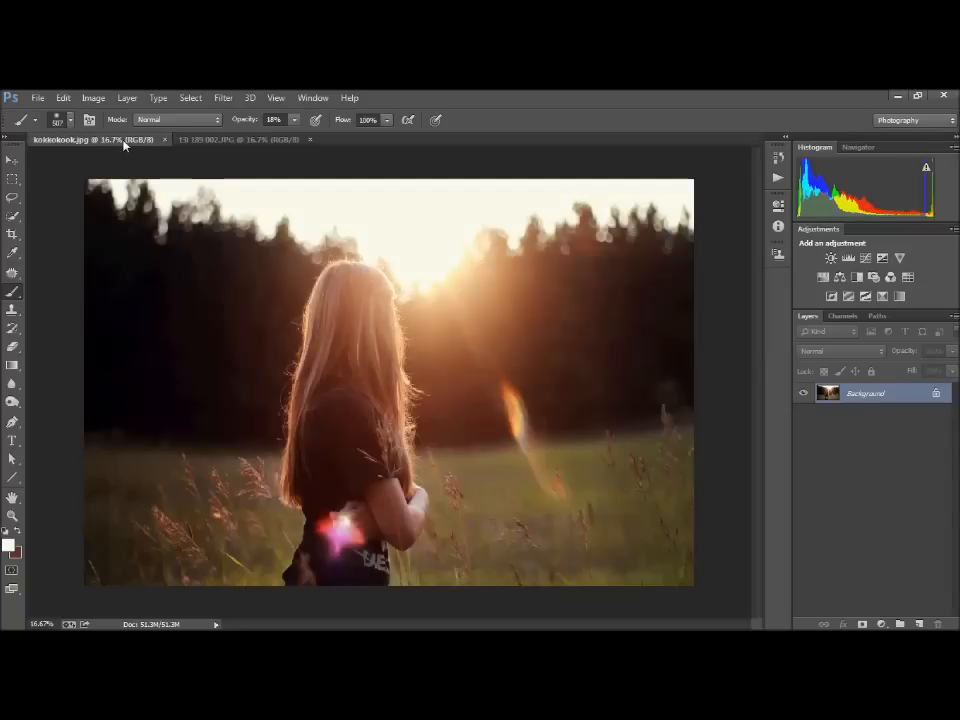
click(197, 146)
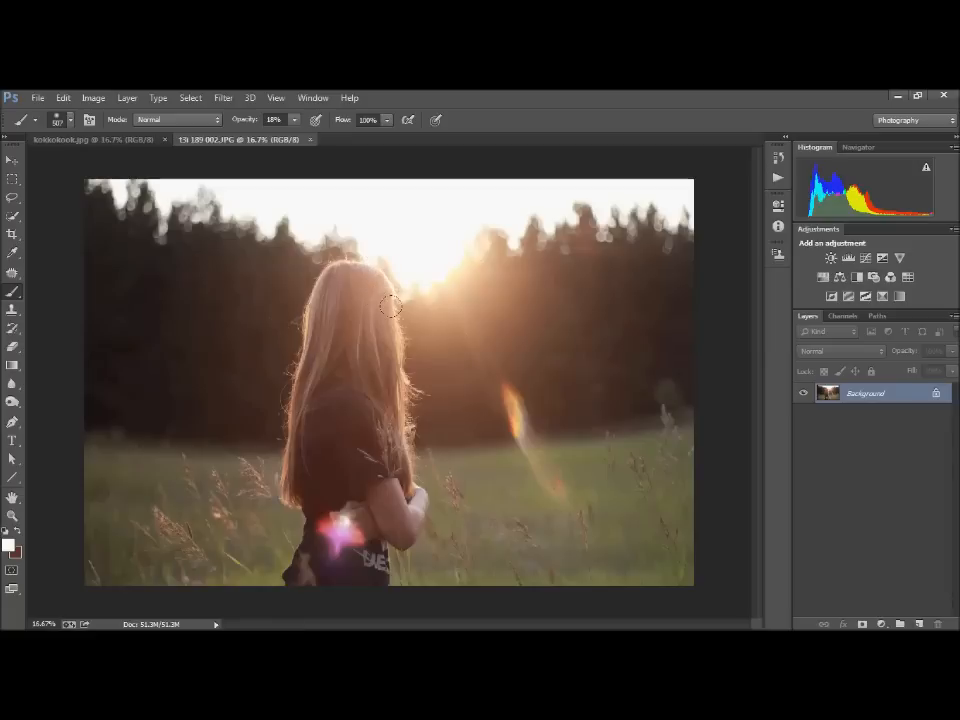
click(114, 141)
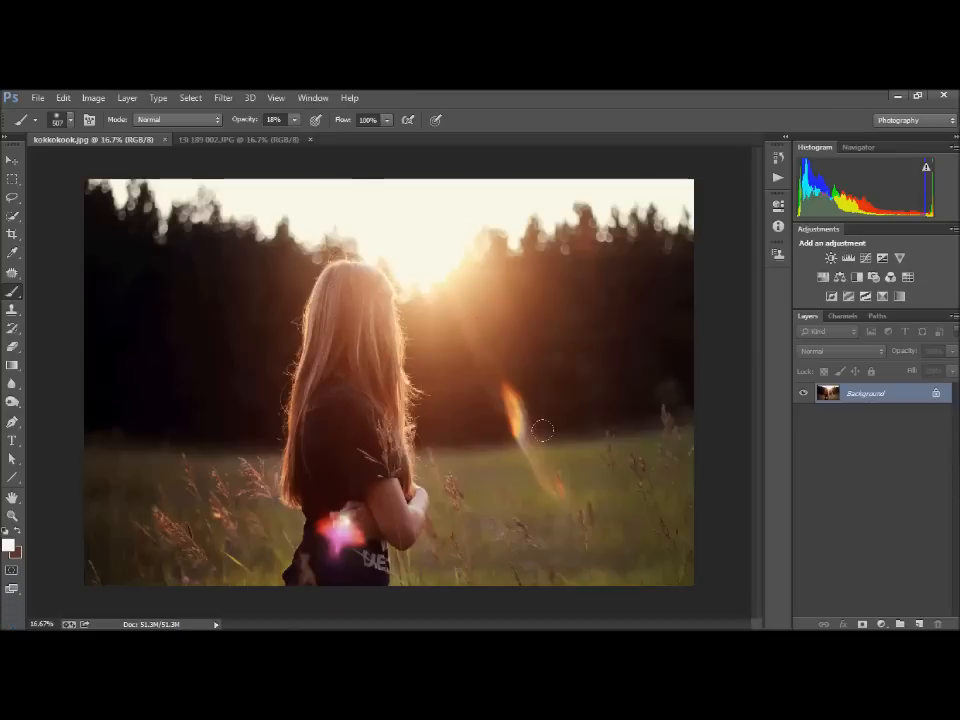
click(165, 140)
click(165, 140)
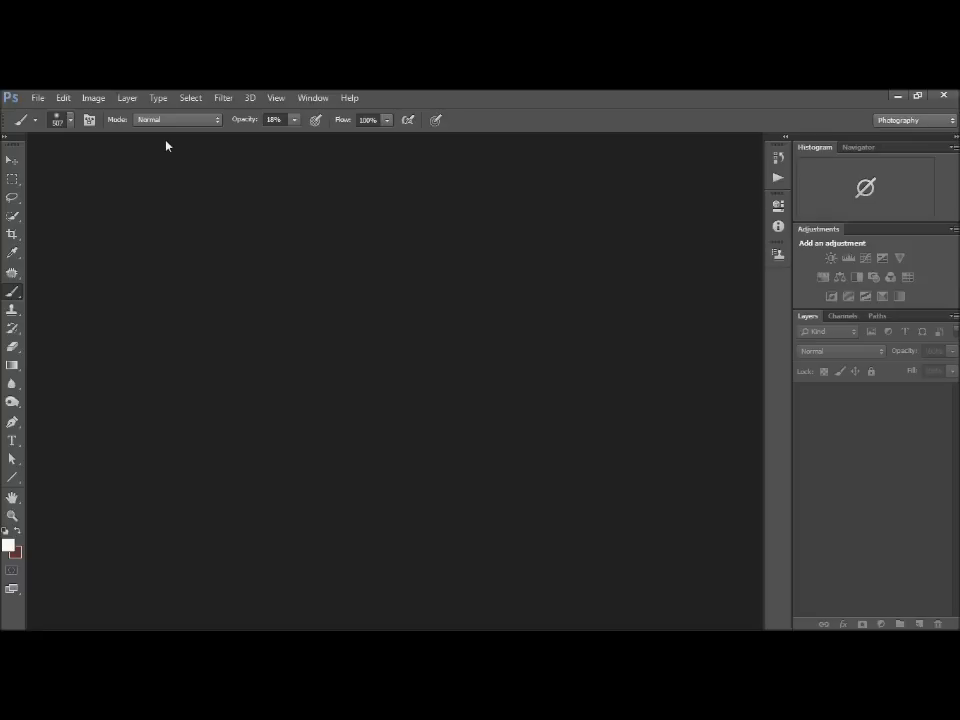